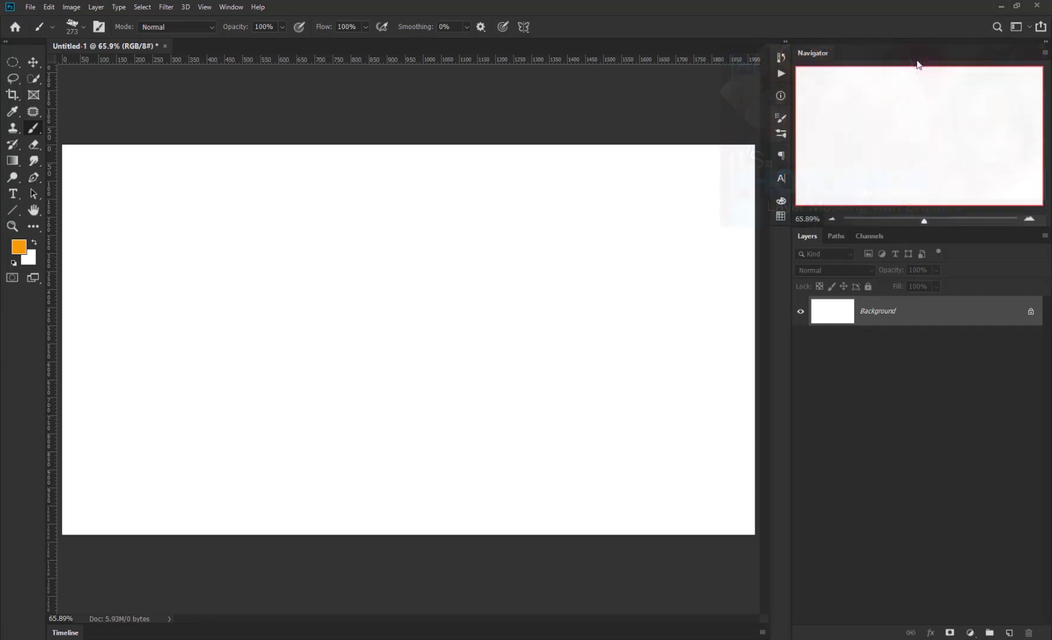
Step: Open Place Embedded on the Multi flowers folder and try to select several flower photos at once
{"action": "left_click", "coordinate": [31, 7]}
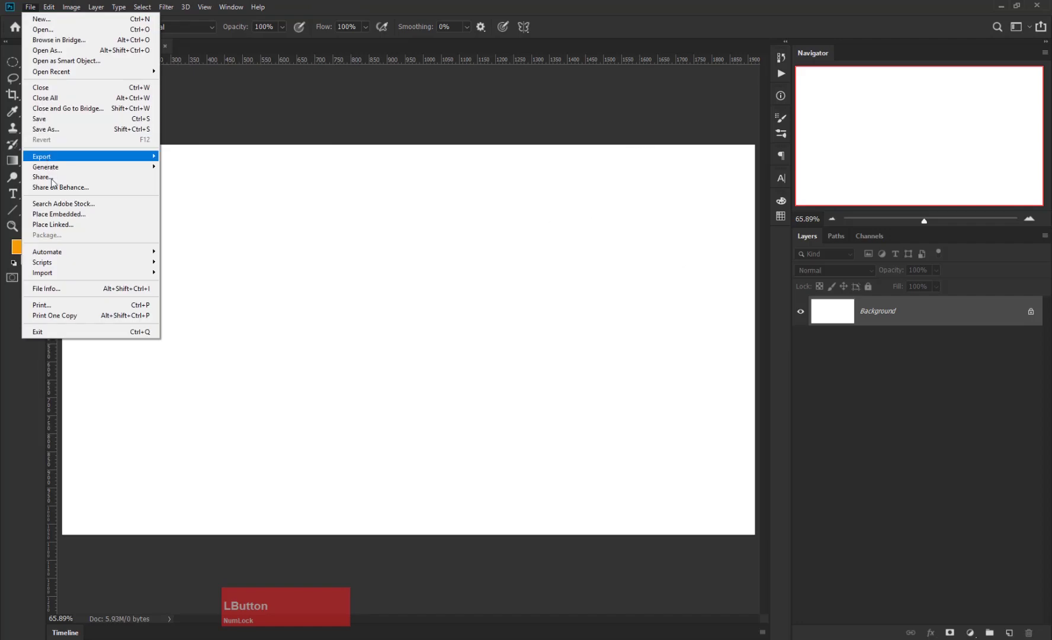
{"action": "left_click", "coordinate": [83, 215]}
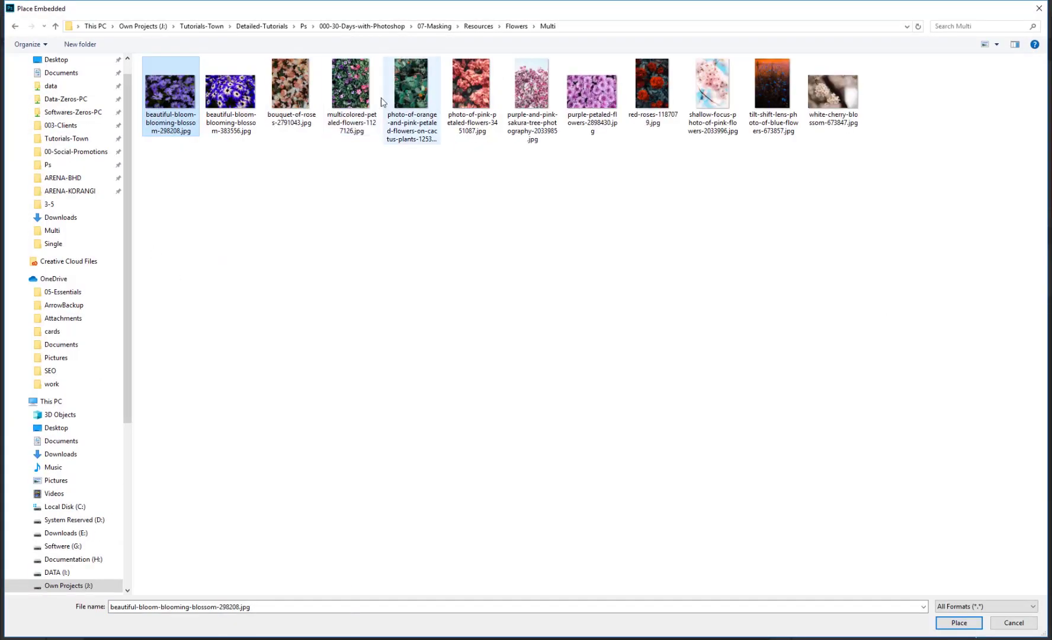
{"action": "left_click", "coordinate": [363, 90]}
{"action": "left_click", "coordinate": [409, 99]}
{"action": "left_click", "coordinate": [455, 93]}
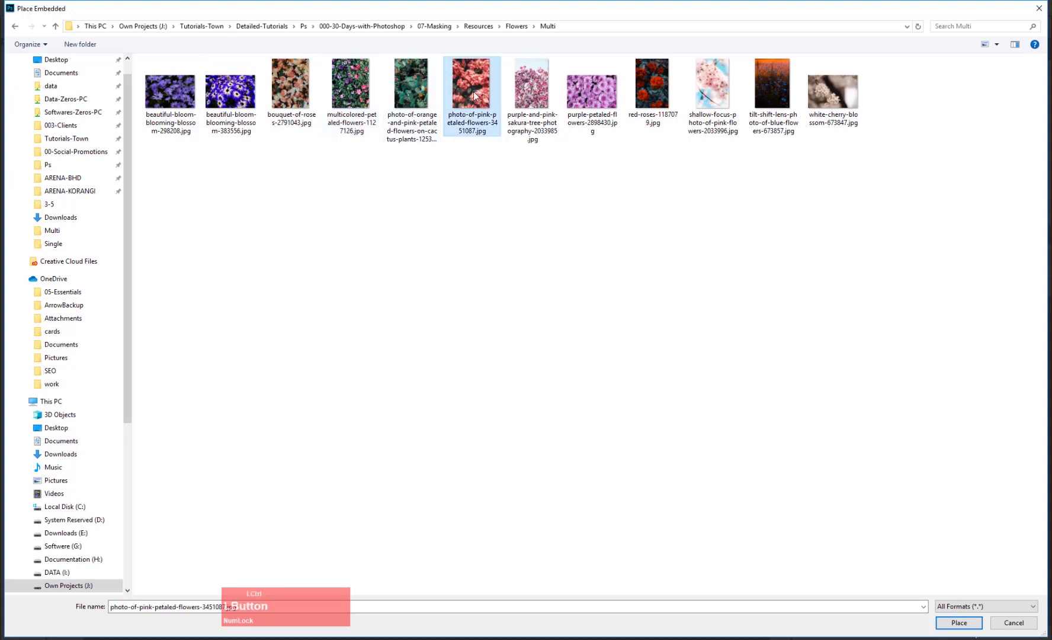
{"action": "left_click", "coordinate": [370, 116]}
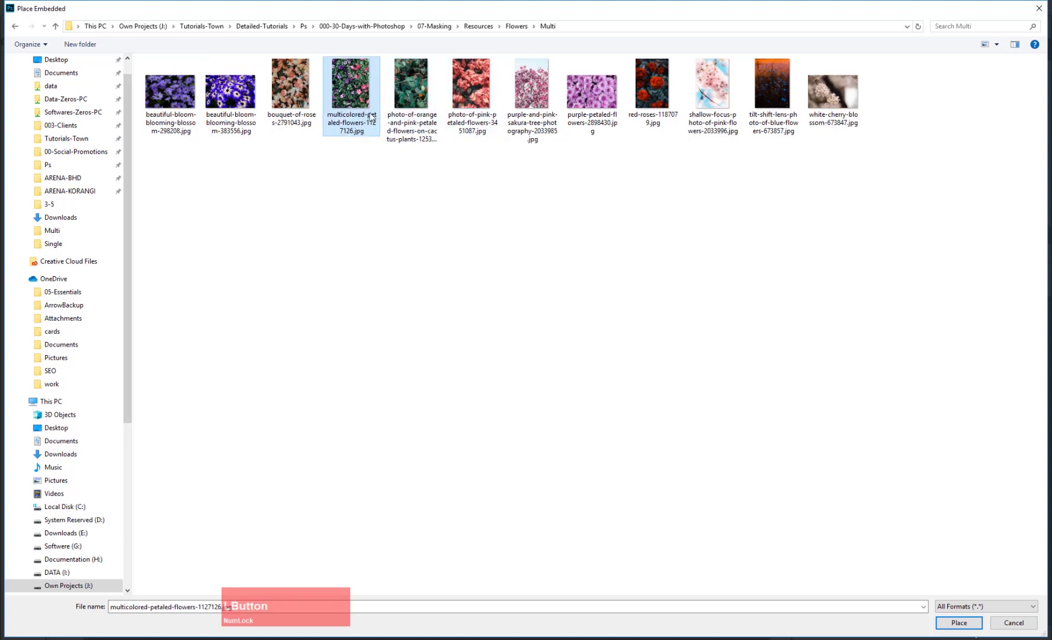
{"action": "left_click", "coordinate": [410, 82]}
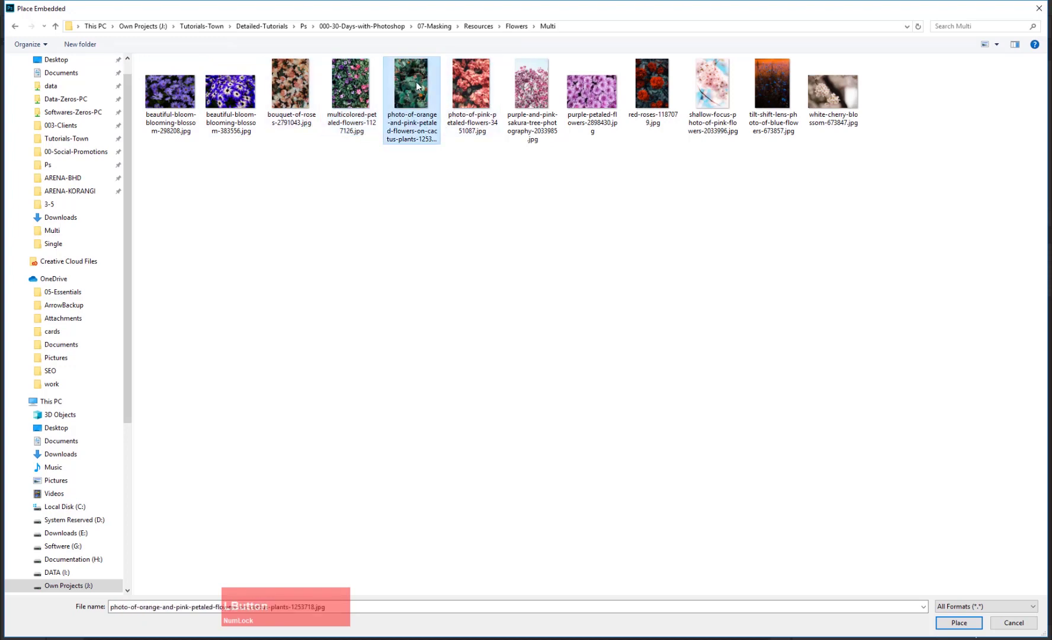
{"action": "left_click", "coordinate": [461, 82]}
{"action": "left_click", "coordinate": [417, 100]}
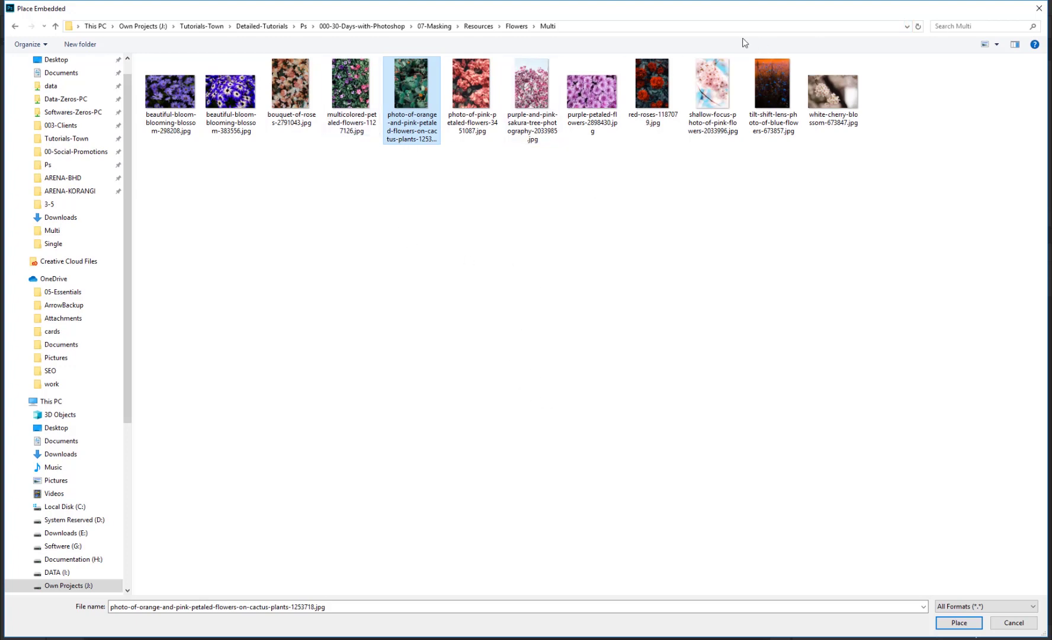
Step: Copy the Multi folder's full path from the Place Embedded dialog, then close the dialog without placing anything
{"action": "left_click", "coordinate": [564, 28]}
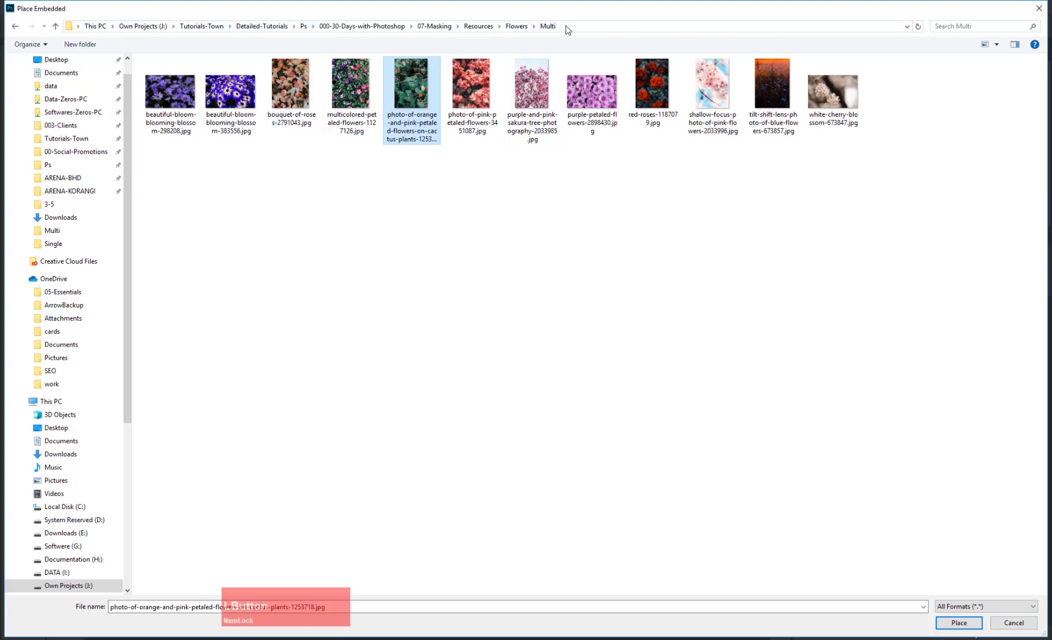
{"action": "right_click", "coordinate": [566, 28]}
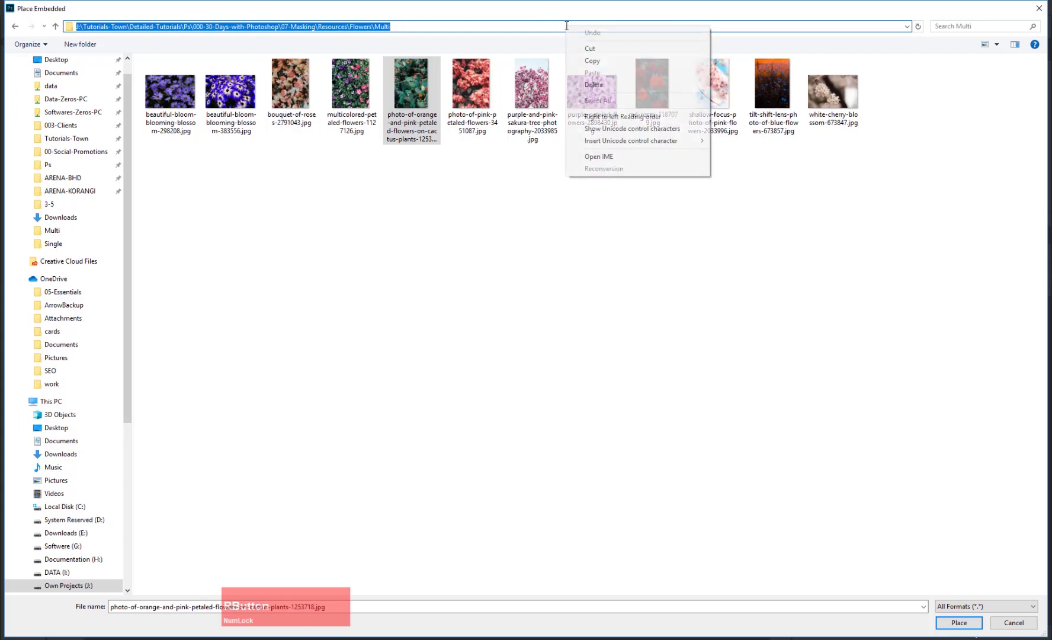
{"action": "left_click", "coordinate": [578, 61]}
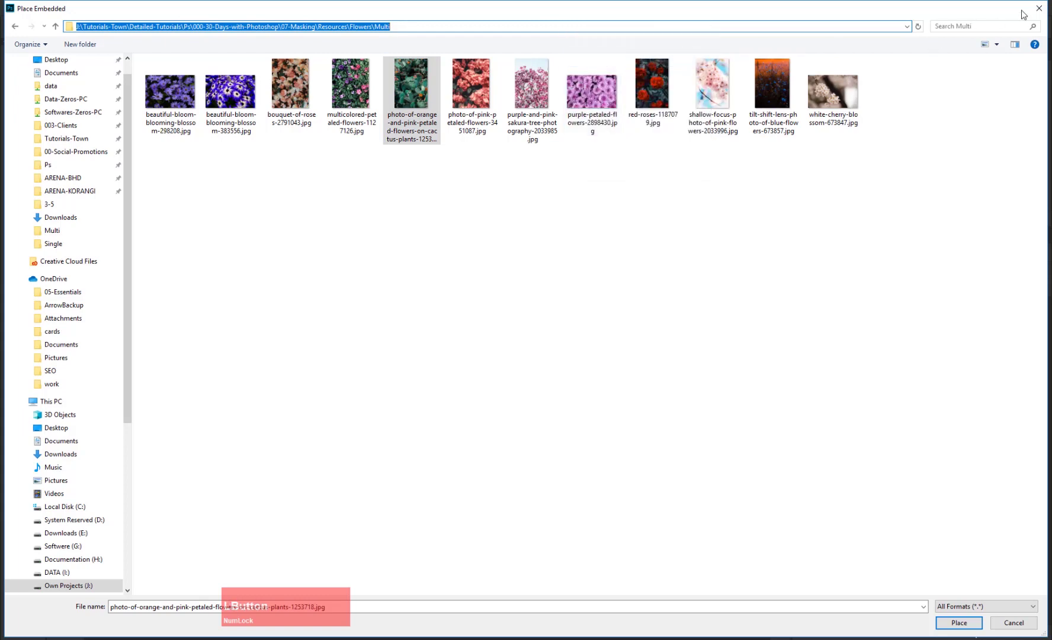
{"action": "left_click", "coordinate": [1040, 8]}
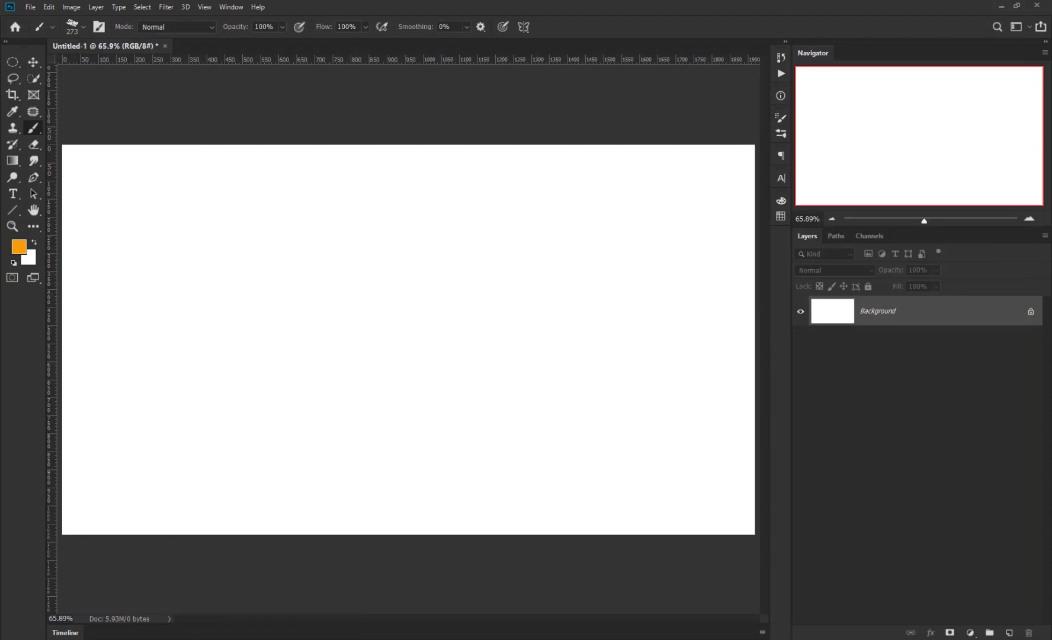
Step: Switch to a new File Explorer window and open the Multi flowers folder from the copied path
{"action": "key", "text": "super+e"}
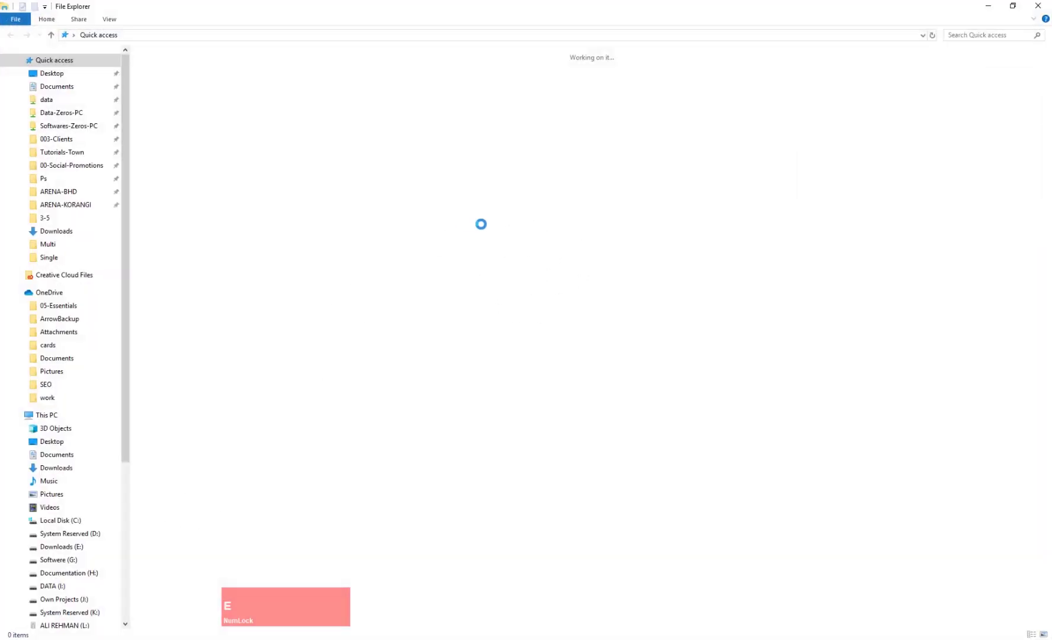
{"action": "left_click", "coordinate": [307, 37]}
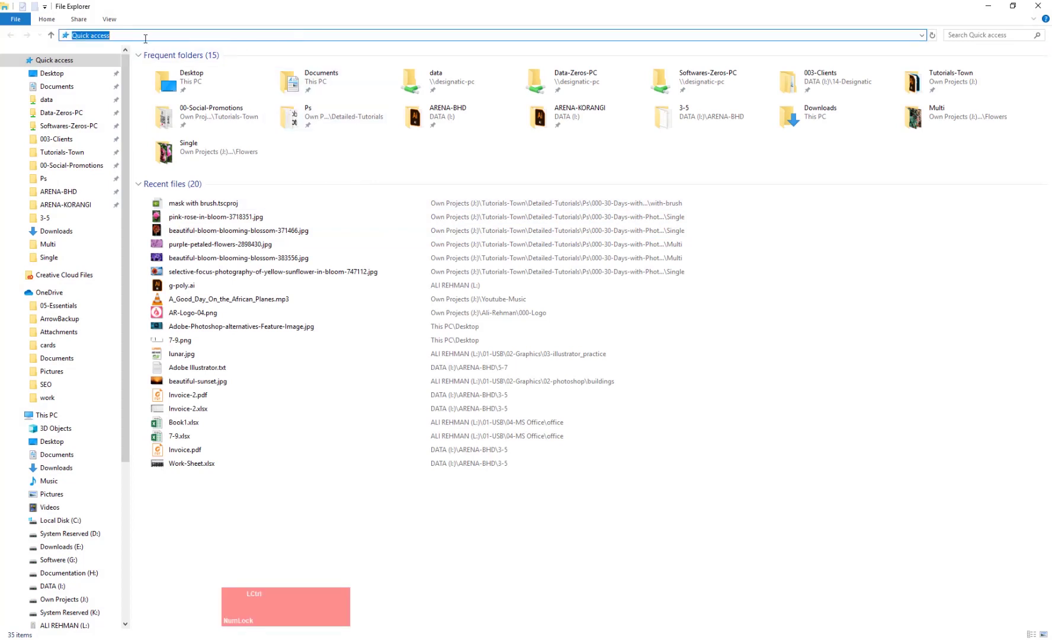
{"action": "key", "text": "ctrl+v"}
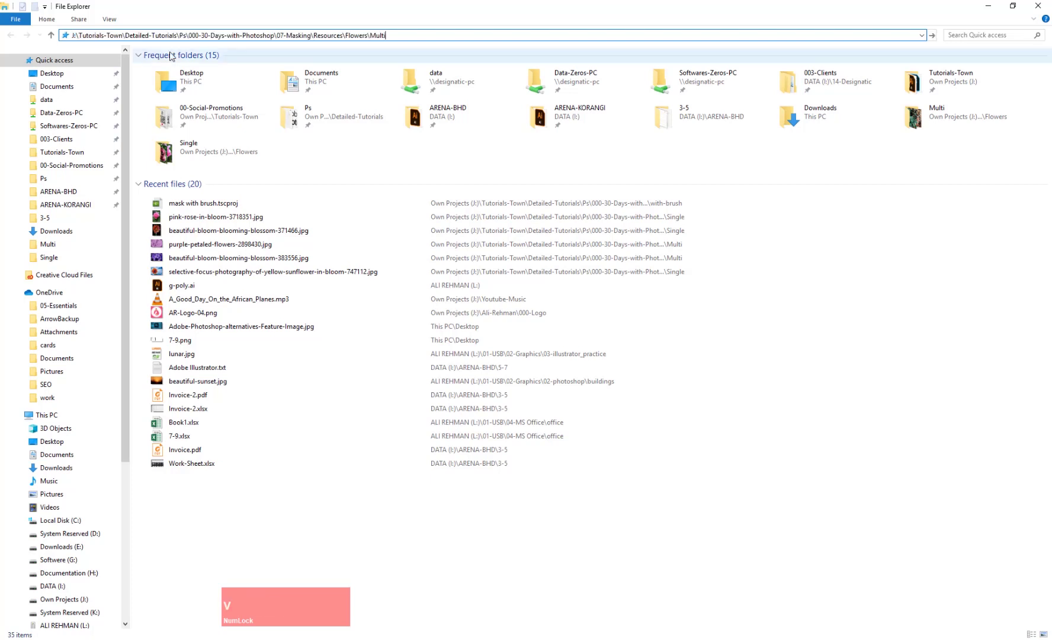
{"action": "key", "text": "Return"}
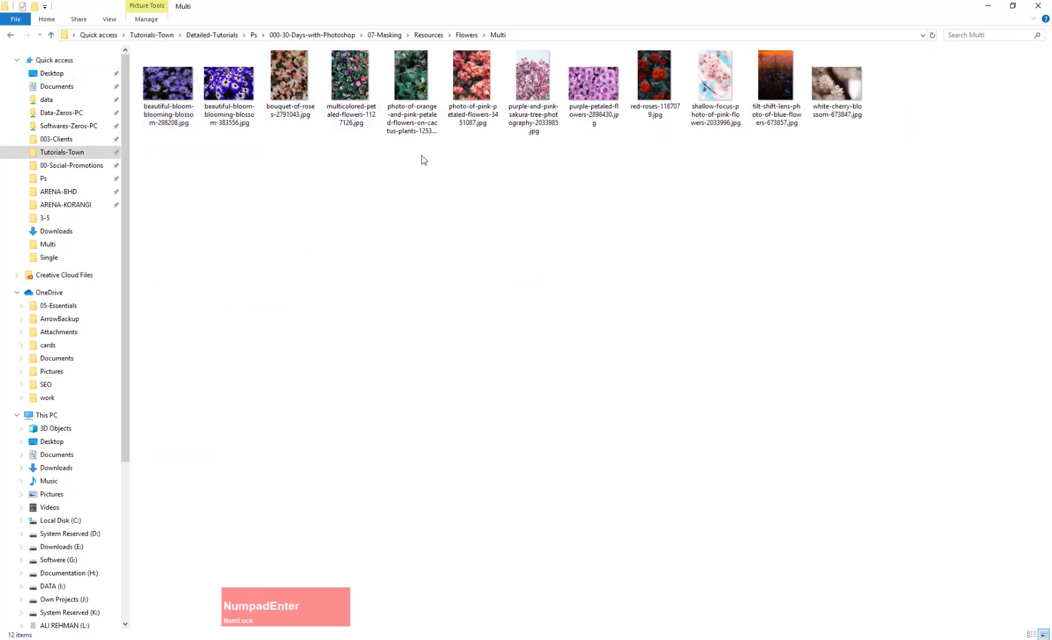
Step: Select the orange-and-pink cactus flowers, pink-petaled flowers and tilt-shift blue flowers photos and bring them into the blank Photoshop document
{"action": "left_click", "coordinate": [423, 97], "text": "ctrl"}
{"action": "left_click", "coordinate": [469, 96], "text": "ctrl"}
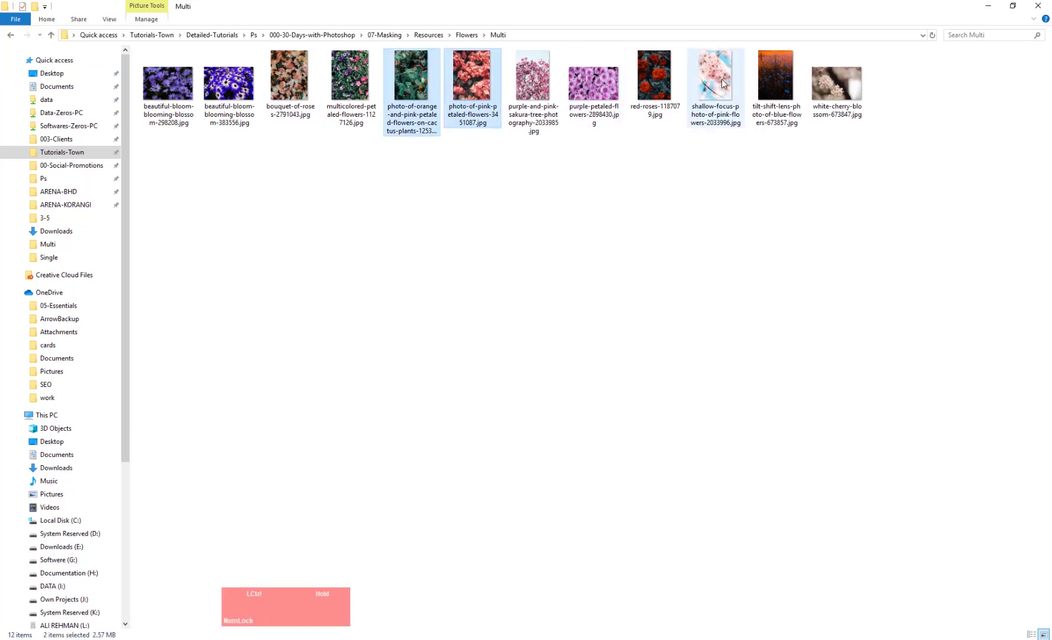
{"action": "left_click", "coordinate": [771, 79], "text": "ctrl"}
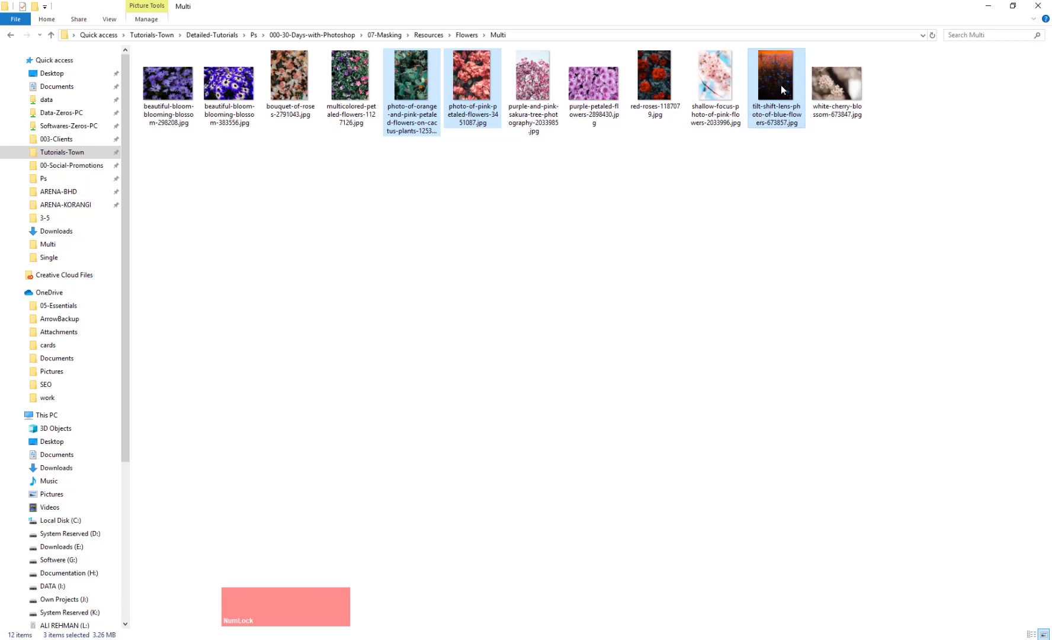
{"action": "left_click_drag", "start_coordinate": [782, 86], "coordinate": [313, 398]}
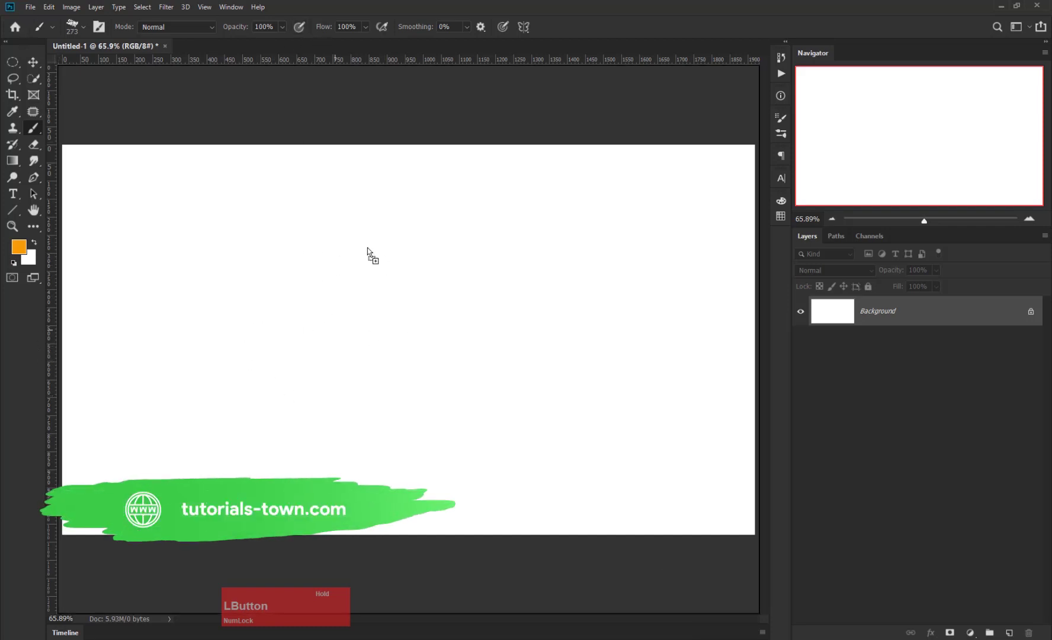
{"action": "left_click_drag", "start_coordinate": [367, 247], "coordinate": [343, 324]}
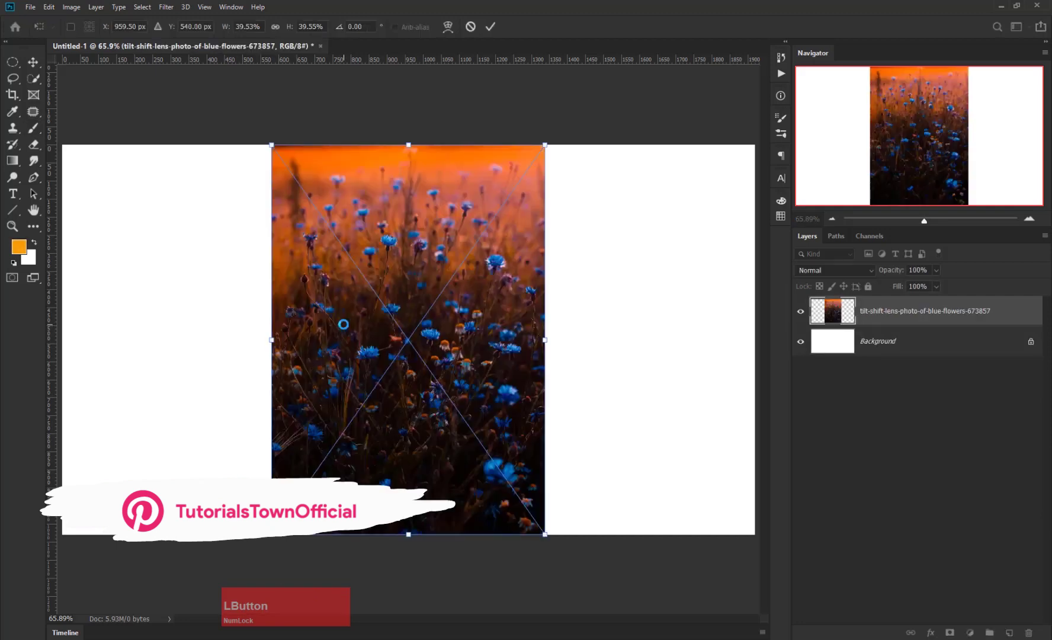
Step: Place the three photos side by side: blue flowers at X 405.50 px, cactus at 1009 px, pink flowers at 1672 px
{"action": "left_click", "coordinate": [497, 382]}
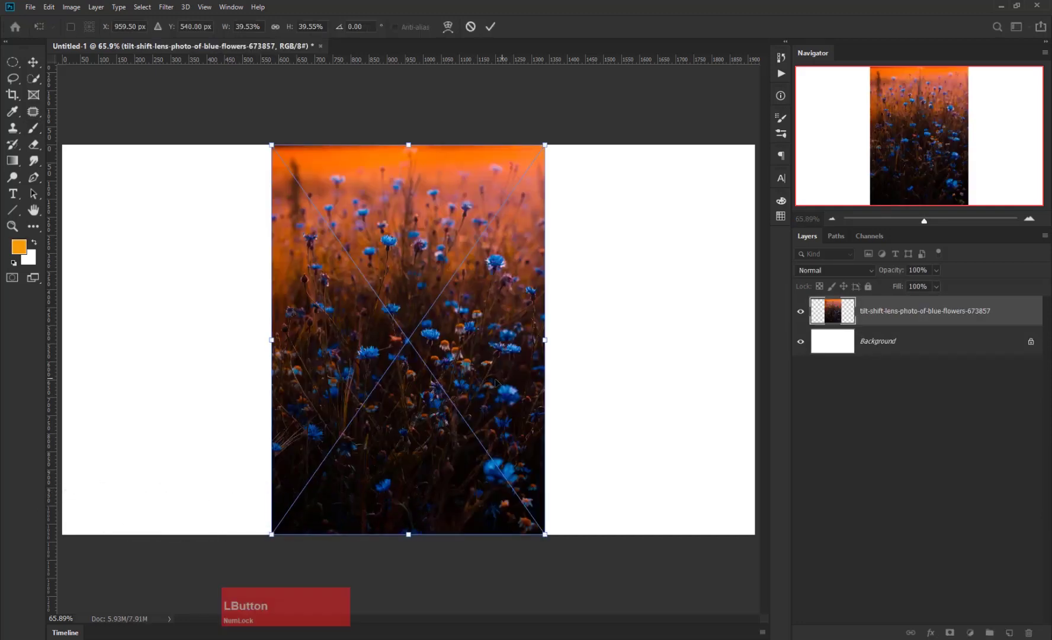
{"action": "left_click_drag", "start_coordinate": [495, 383], "coordinate": [302, 388]}
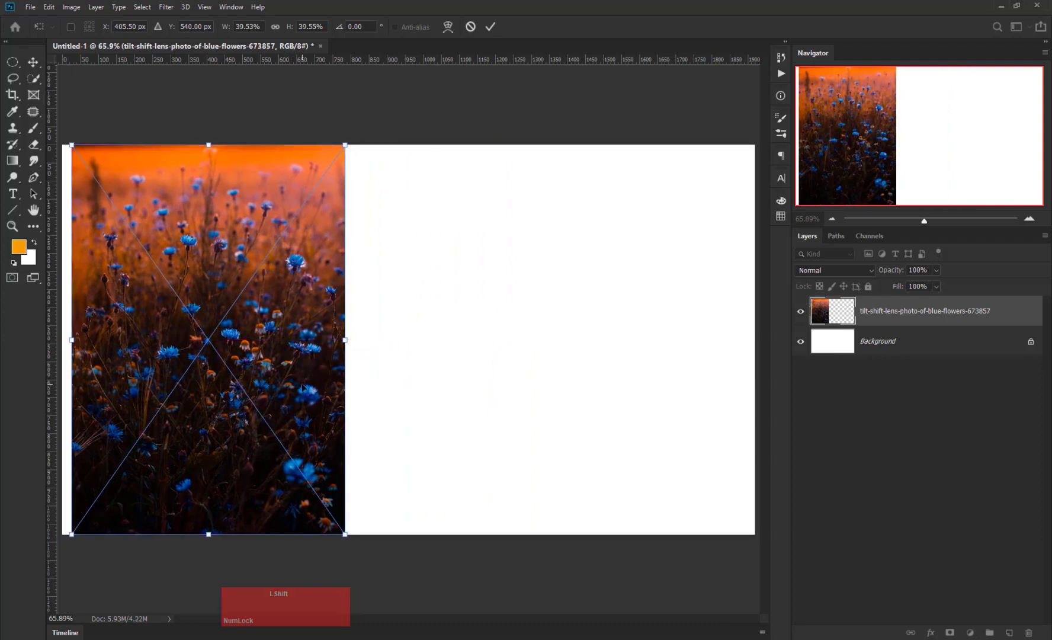
{"action": "key", "text": "KP_Enter"}
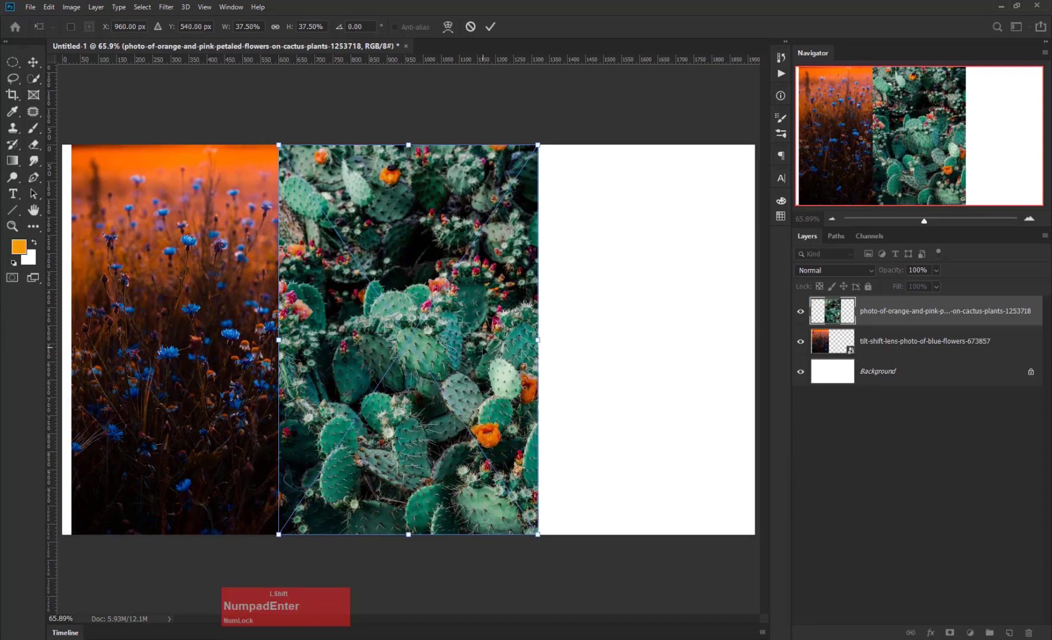
{"action": "mouse_move", "coordinate": [418, 341]}
{"action": "left_mouse_down"}
{"action": "mouse_move", "coordinate": [569, 343]}
{"action": "mouse_move", "coordinate": [460, 339]}
{"action": "mouse_move", "coordinate": [436, 351]}
{"action": "left_mouse_up"}
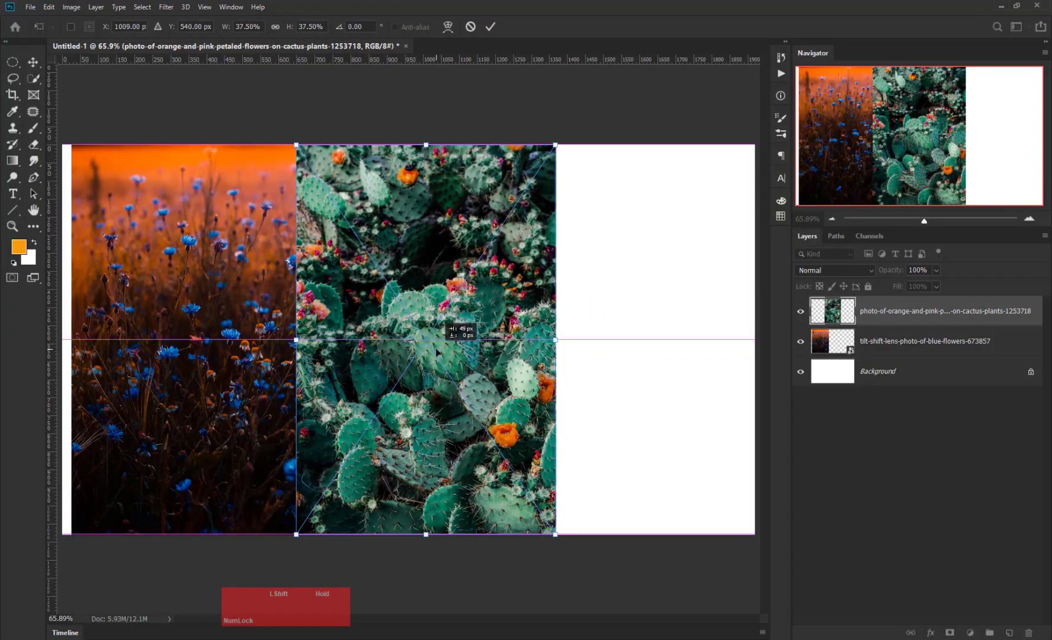
{"action": "key", "text": "KP_Enter"}
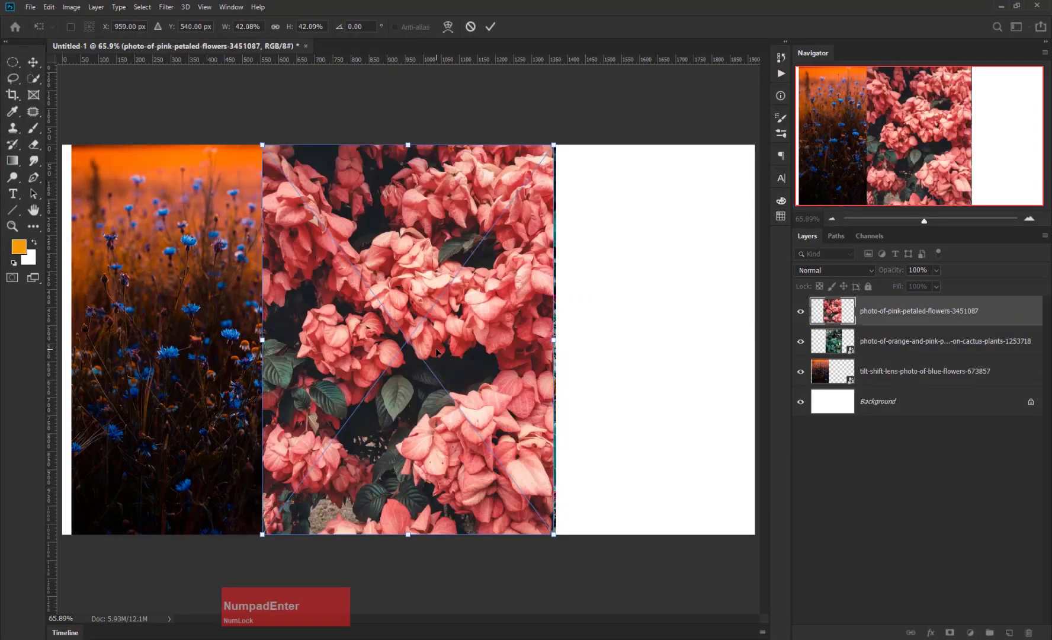
{"action": "left_click_drag", "start_coordinate": [407, 362], "coordinate": [633, 376]}
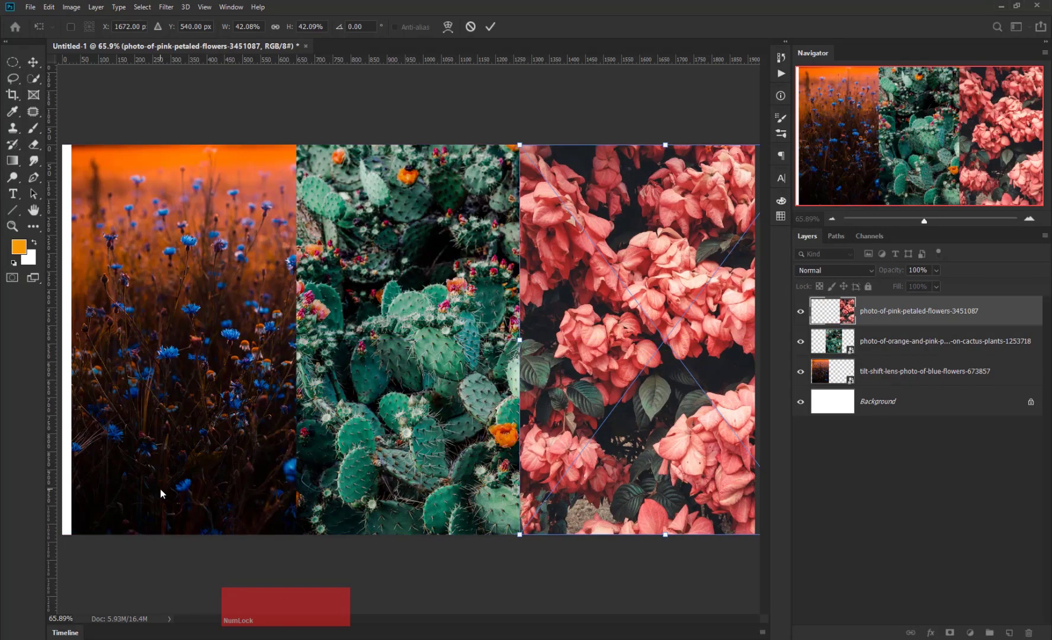
{"action": "key", "text": "KP_Enter"}
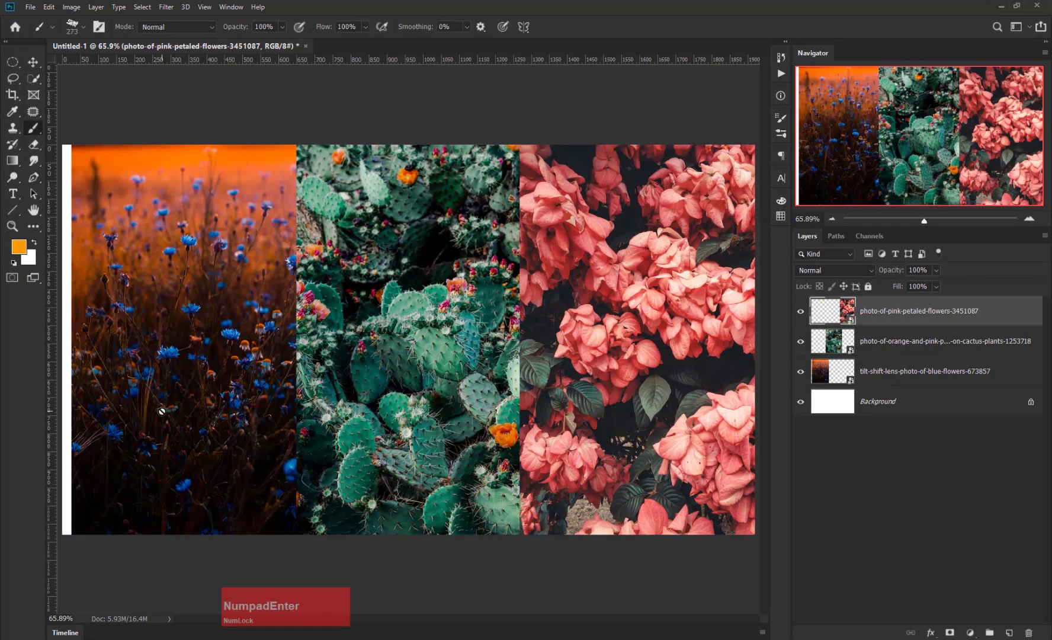
Step: Shift the blue flowers photo to the canvas's left edge with the Move tool, and move the cactus and pink flowers photos slightly left
{"action": "left_click", "coordinate": [191, 437]}
{"action": "left_click", "coordinate": [559, 247]}
{"action": "left_click", "coordinate": [34, 61]}
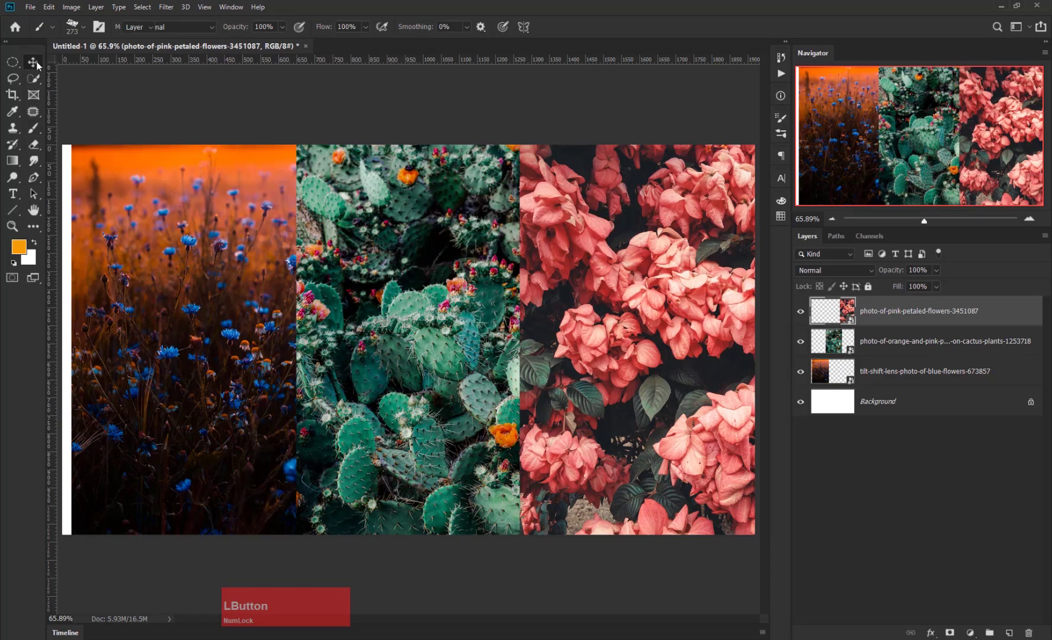
{"action": "left_click_drag", "start_coordinate": [191, 357], "coordinate": [170, 358]}
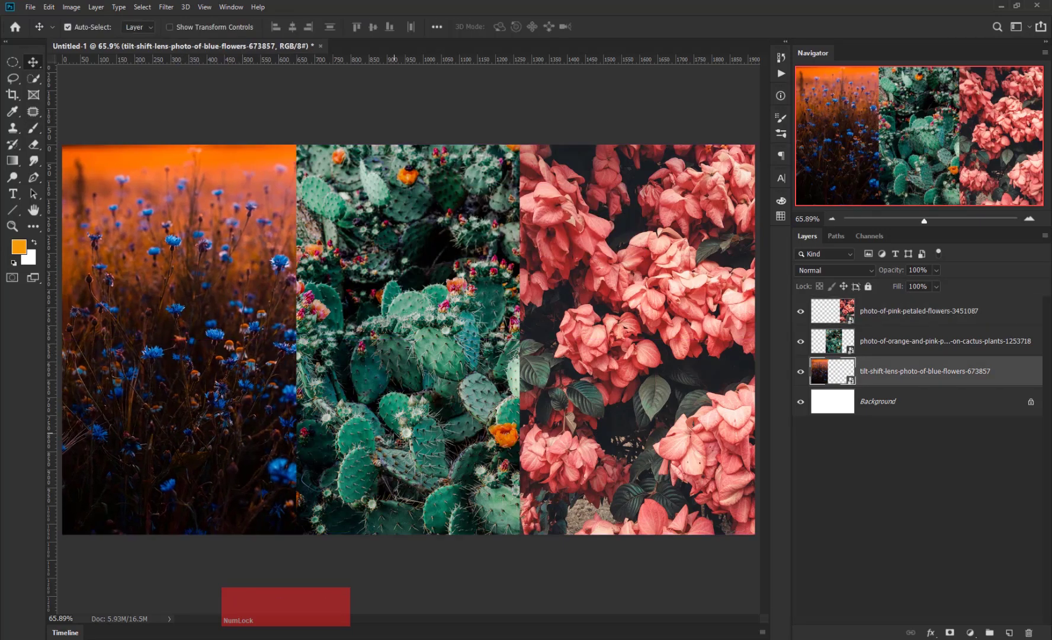
{"action": "left_click_drag", "start_coordinate": [393, 439], "coordinate": [361, 433]}
{"action": "left_click_drag", "start_coordinate": [604, 459], "coordinate": [602, 460]}
{"action": "left_click", "coordinate": [948, 517]}
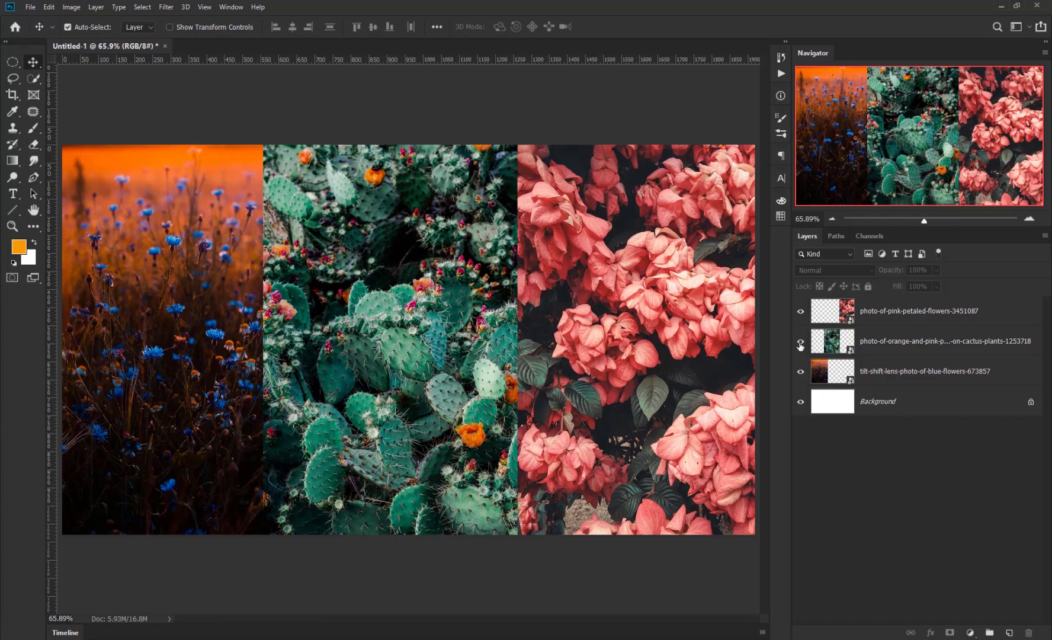
Step: Hide the three flower photo layers and place blue-petal-flower-2405369.jpg as an embedded image at its default size and position
{"action": "left_click_drag", "start_coordinate": [800, 372], "coordinate": [800, 311]}
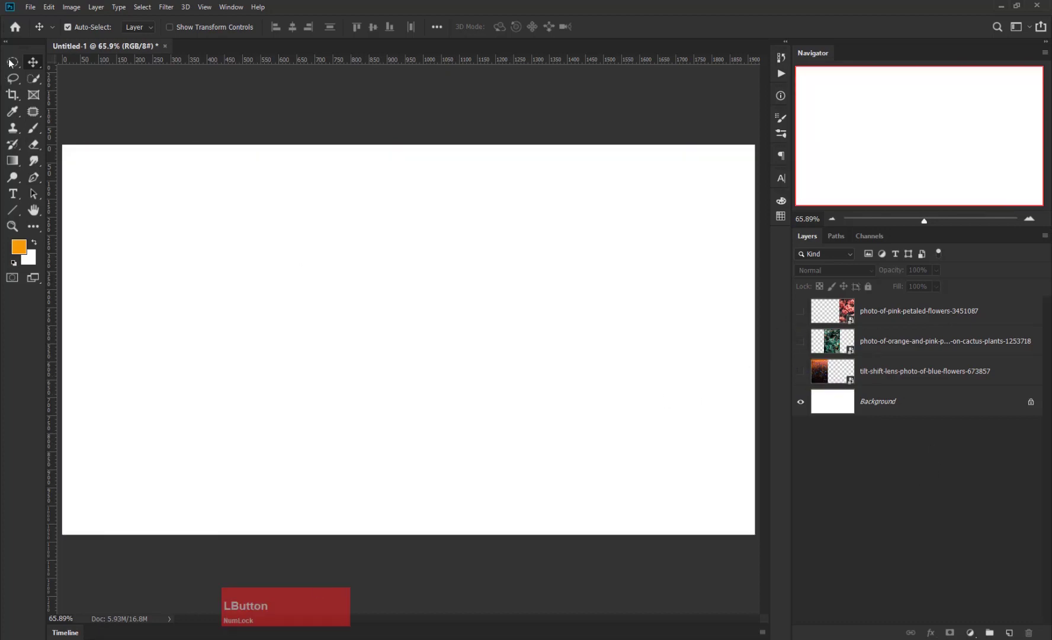
{"action": "left_click", "coordinate": [30, 7]}
{"action": "left_click", "coordinate": [55, 211]}
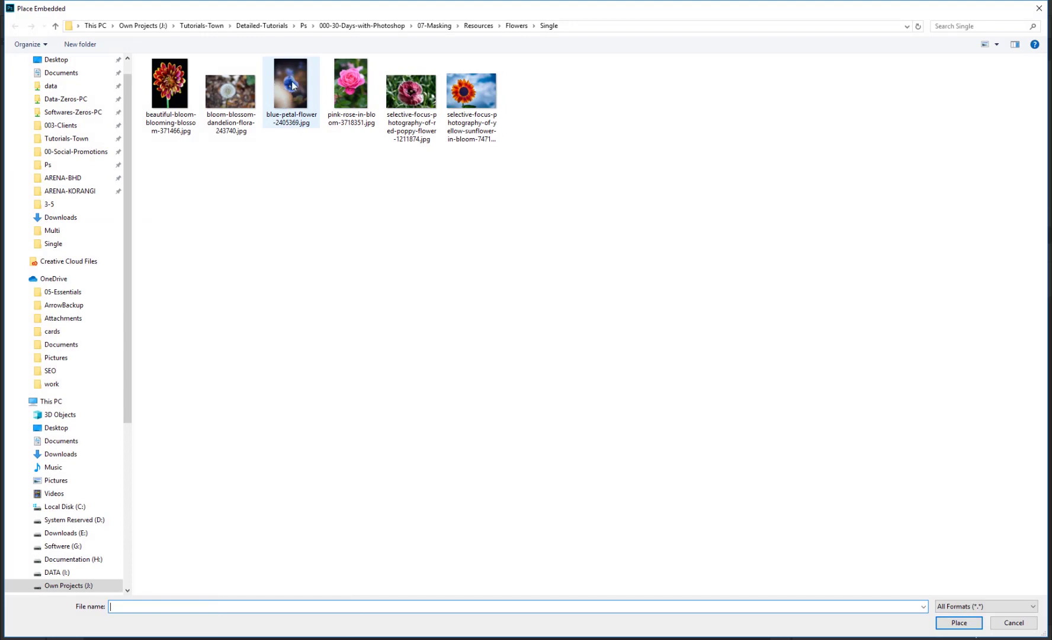
{"action": "double_click", "coordinate": [292, 81]}
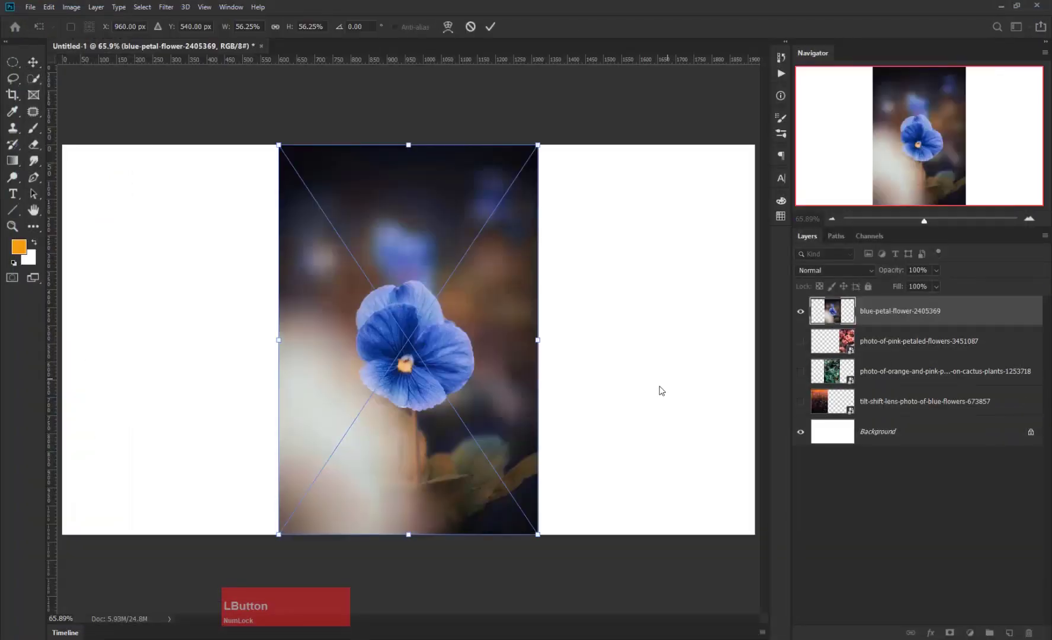
{"action": "key", "text": "Return"}
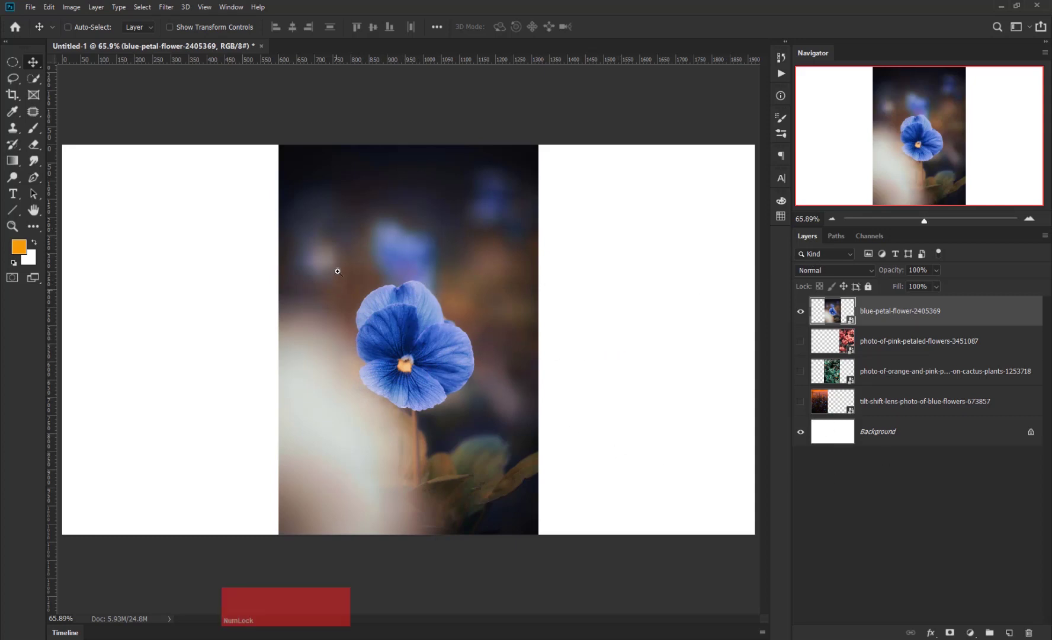
Step: Trace the entire outline of the single blue flower with the Pen tool as a closed path along its petal edges
{"action": "left_click_drag", "start_coordinate": [339, 276], "coordinate": [514, 437]}
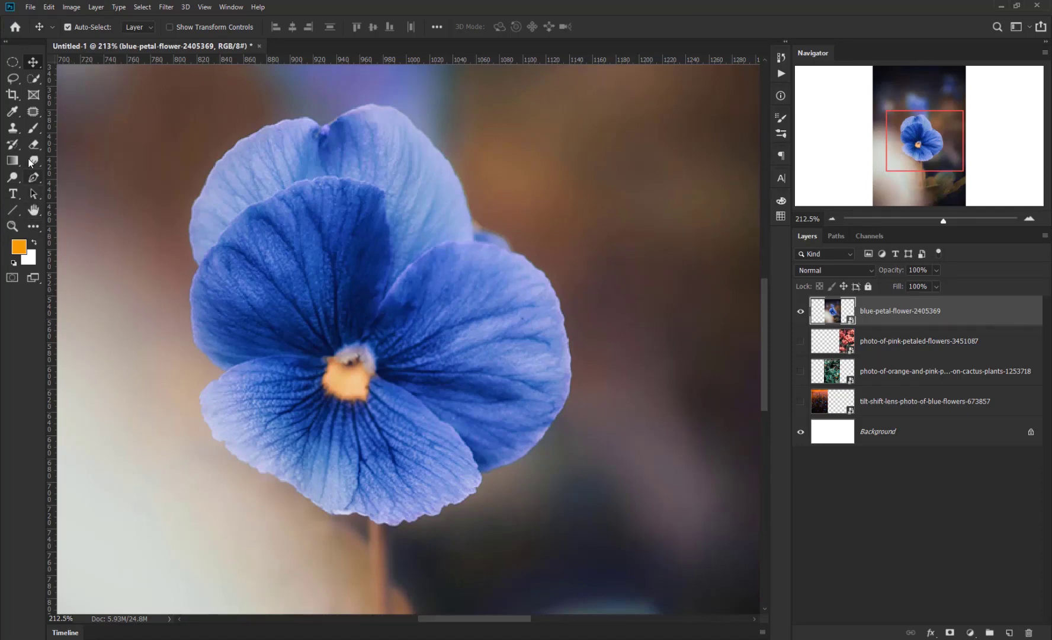
{"action": "left_click", "coordinate": [33, 180]}
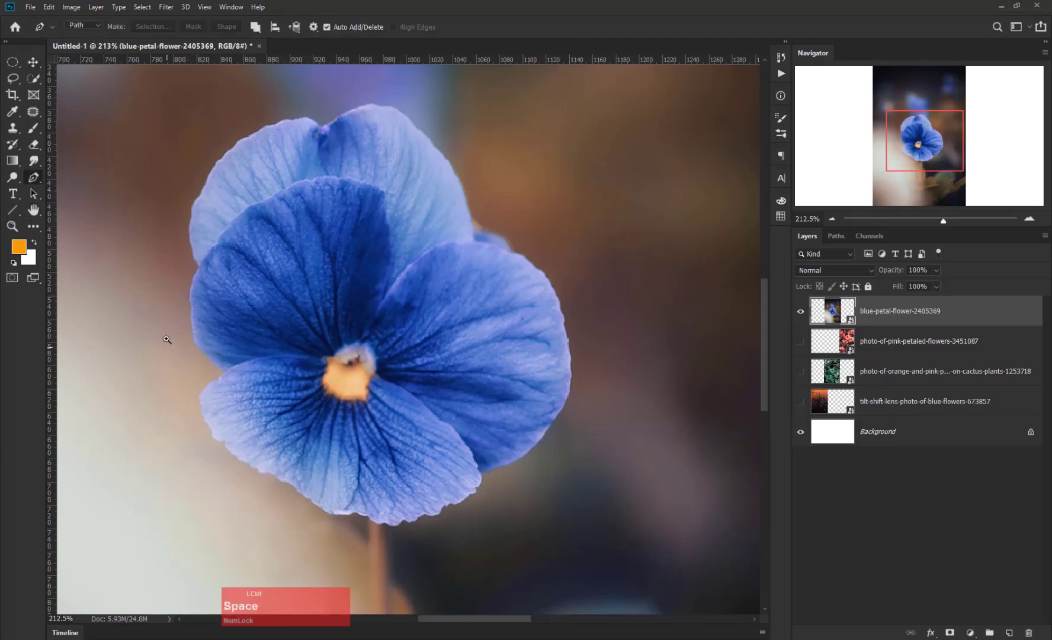
{"action": "key", "text": "ctrl+space"}
{"action": "left_click_drag", "start_coordinate": [169, 323], "coordinate": [400, 444]}
{"action": "left_click_drag", "start_coordinate": [255, 307], "coordinate": [307, 311]}
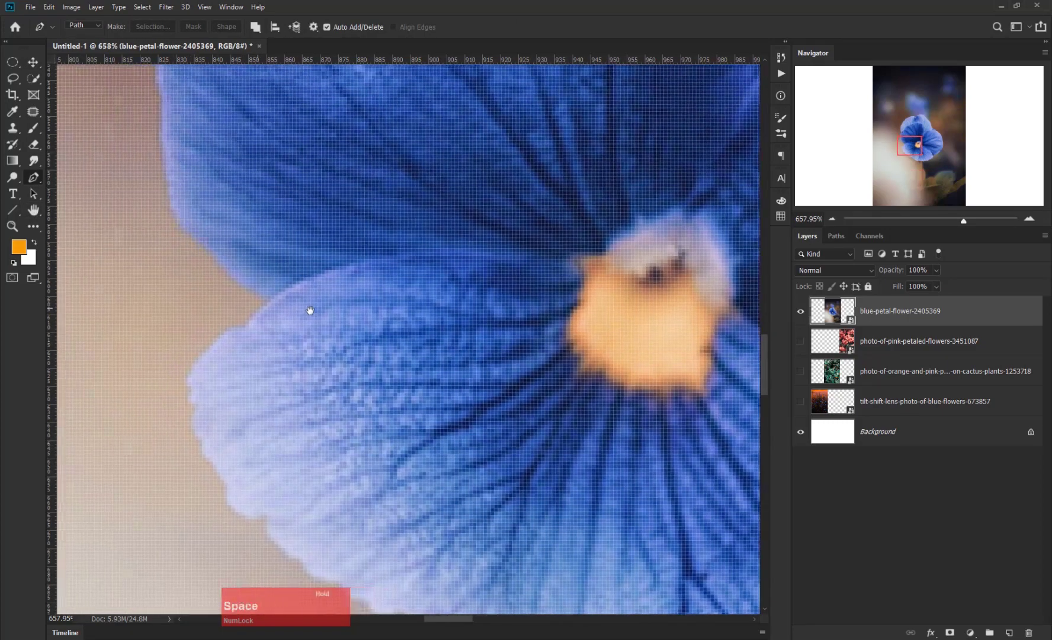
{"action": "left_click", "coordinate": [153, 211]}
{"action": "left_click", "coordinate": [256, 299]}
{"action": "left_click", "coordinate": [548, 424]}
{"action": "left_click", "coordinate": [467, 357]}
{"action": "left_click_drag", "start_coordinate": [464, 478], "coordinate": [461, 448]}
{"action": "left_click_drag", "start_coordinate": [446, 369], "coordinate": [672, 539]}
{"action": "left_click", "coordinate": [566, 464]}
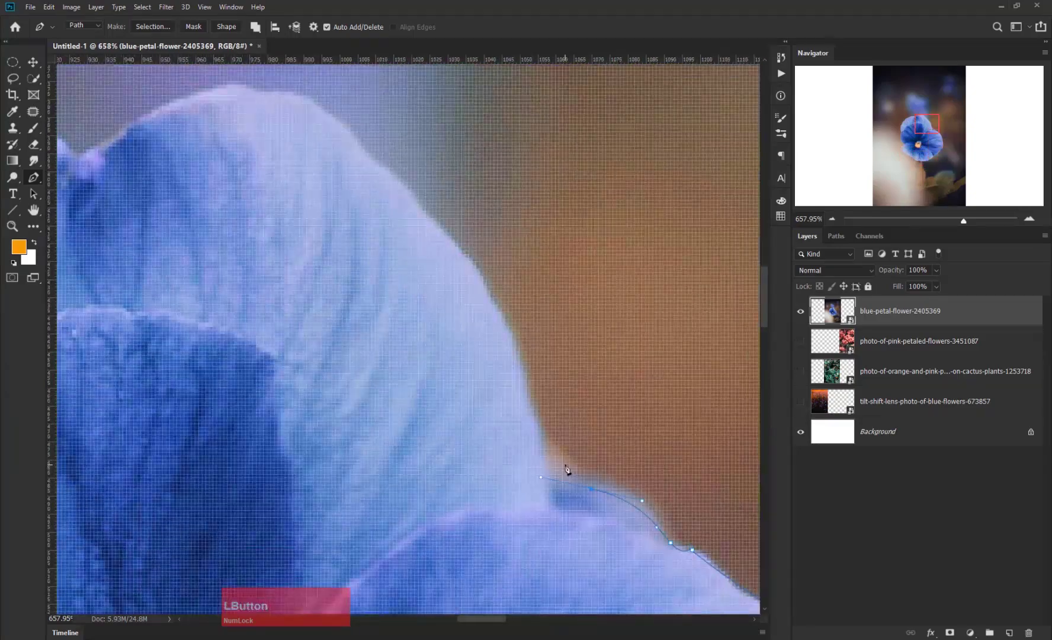
{"action": "left_click_drag", "start_coordinate": [566, 465], "coordinate": [651, 594]}
{"action": "mouse_move", "coordinate": [439, 270]}
{"action": "left_mouse_down"}
{"action": "mouse_move", "coordinate": [392, 242]}
{"action": "mouse_move", "coordinate": [668, 474]}
{"action": "left_mouse_up"}
{"action": "left_click", "coordinate": [561, 477]}
{"action": "left_click_drag", "start_coordinate": [534, 491], "coordinate": [688, 422]}
{"action": "left_click_drag", "start_coordinate": [619, 464], "coordinate": [587, 503]}
{"action": "left_click_drag", "start_coordinate": [450, 468], "coordinate": [650, 297]}
{"action": "left_click", "coordinate": [561, 326]}
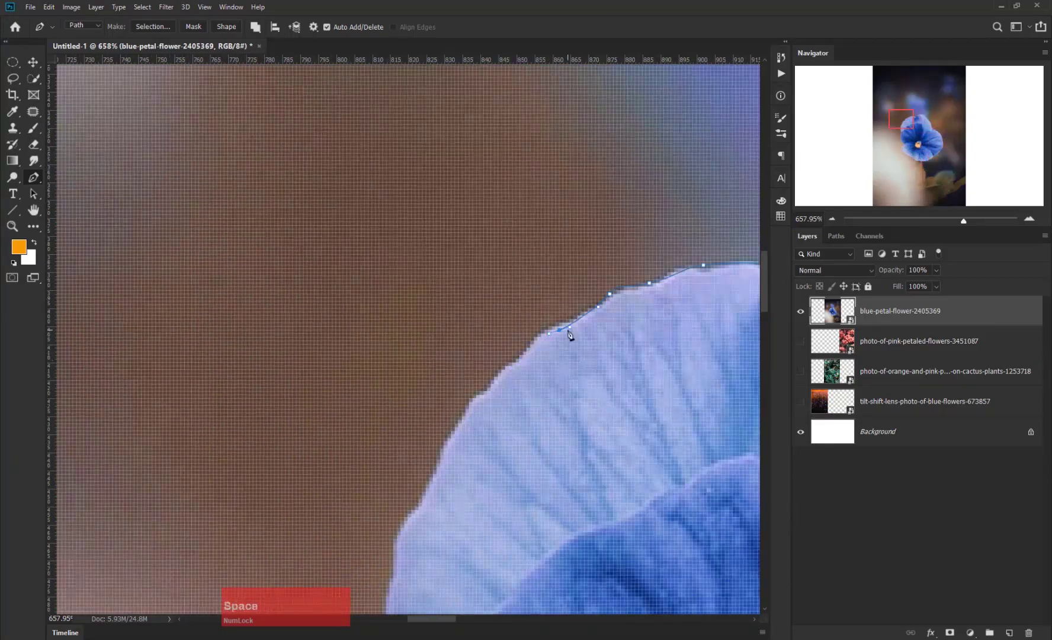
{"action": "left_click", "coordinate": [510, 308]}
{"action": "left_click_drag", "start_coordinate": [492, 414], "coordinate": [442, 232]}
{"action": "left_click_drag", "start_coordinate": [468, 275], "coordinate": [475, 289]}
{"action": "left_click", "coordinate": [483, 305]}
{"action": "left_click", "coordinate": [533, 351]}
{"action": "left_click", "coordinate": [566, 376]}
{"action": "key", "text": "ctrl+0"}
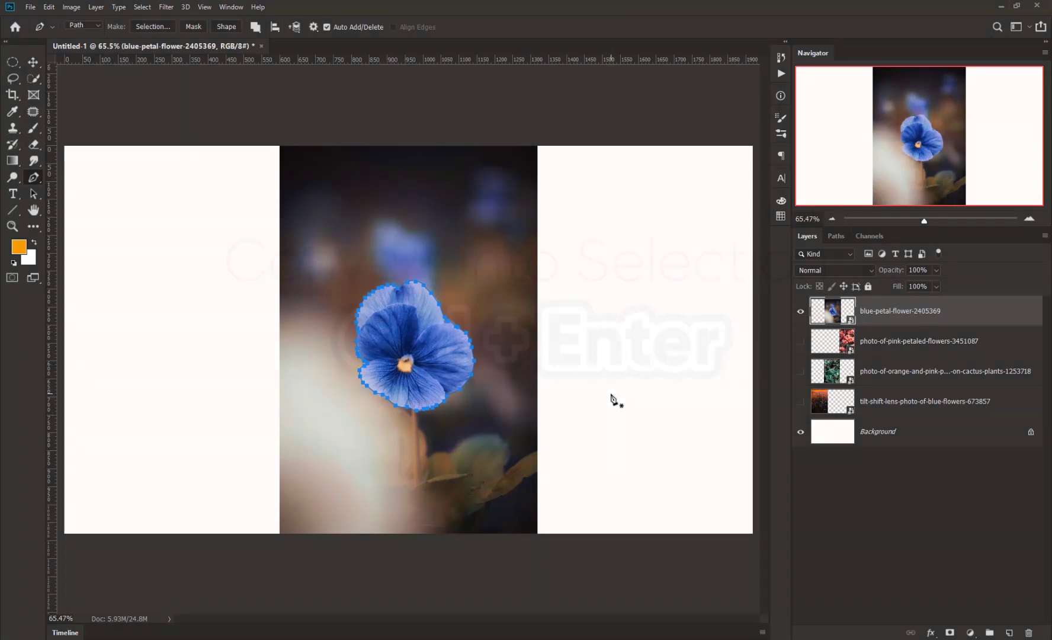
Step: Convert the flower path into a selection with a feather radius of 3 pixels
{"action": "key", "text": "ctrl+Return"}
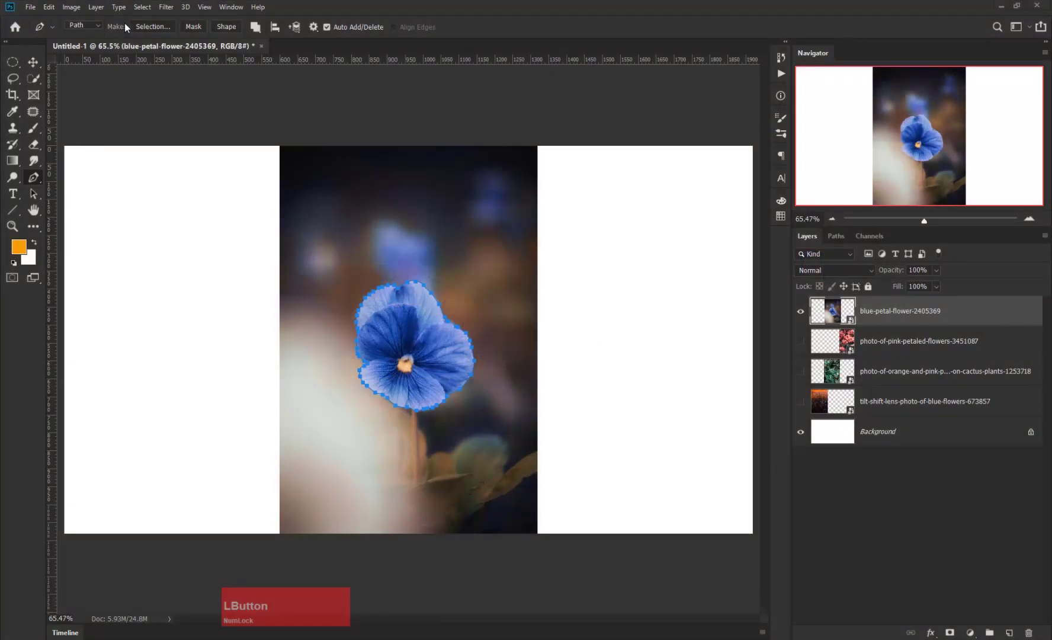
{"action": "key", "text": "super+plus"}
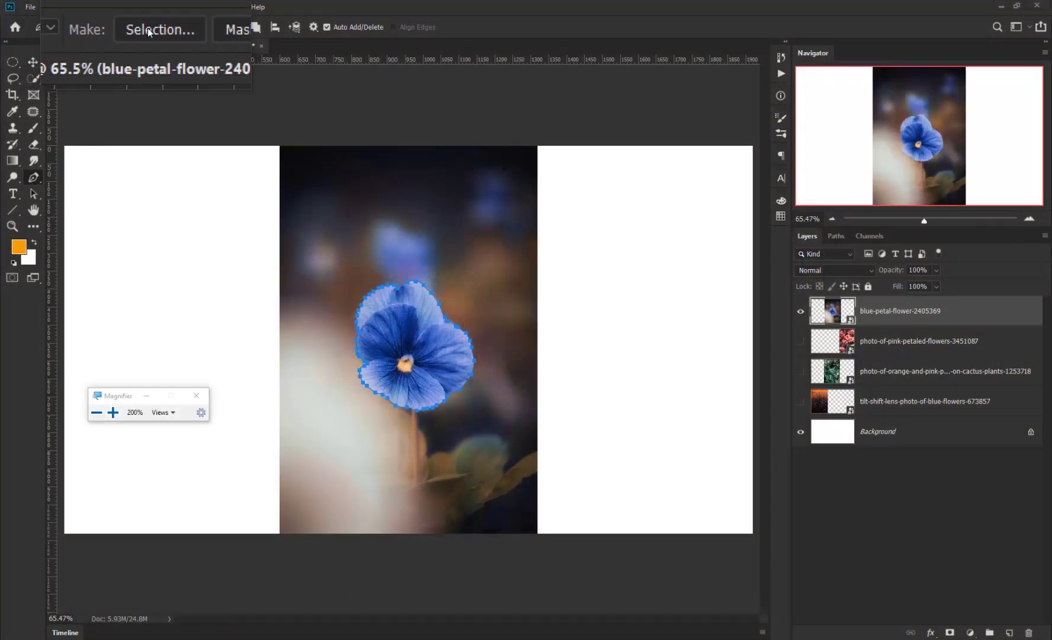
{"action": "left_click", "coordinate": [151, 28]}
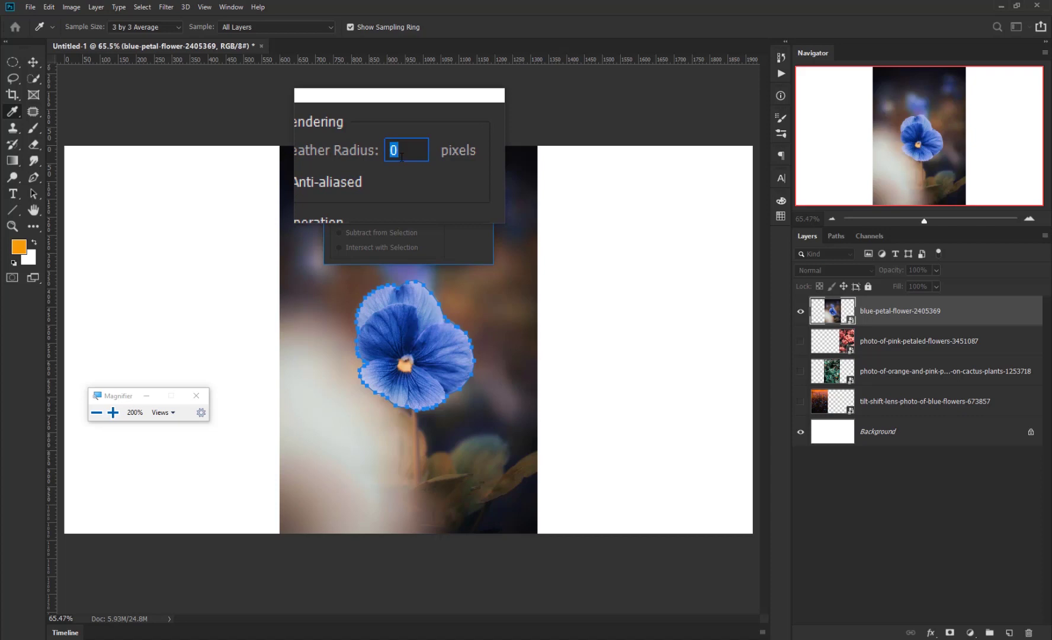
{"action": "type", "text": "3"}
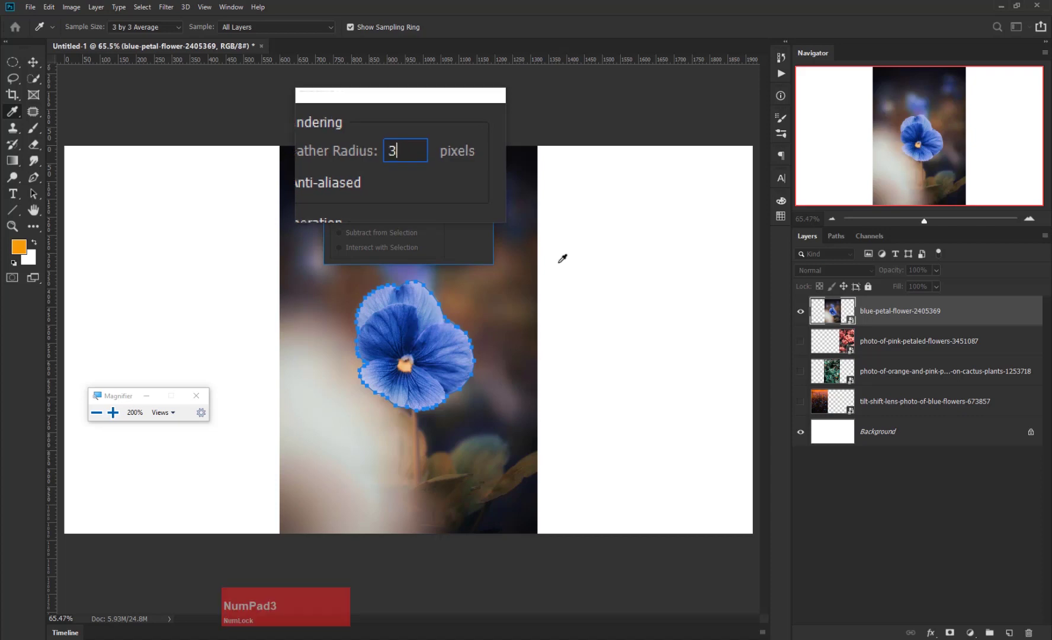
{"action": "left_click", "coordinate": [464, 149]}
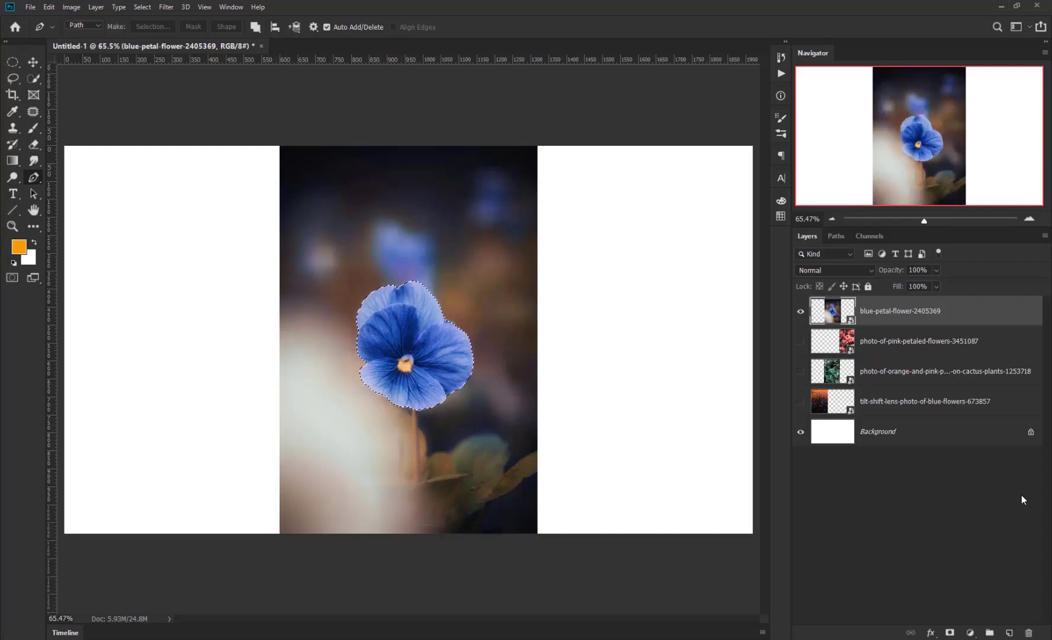
Step: Add a layer mask from the flower selection, undo it, and add an inverted mask that hides the flower instead
{"action": "left_click", "coordinate": [951, 633]}
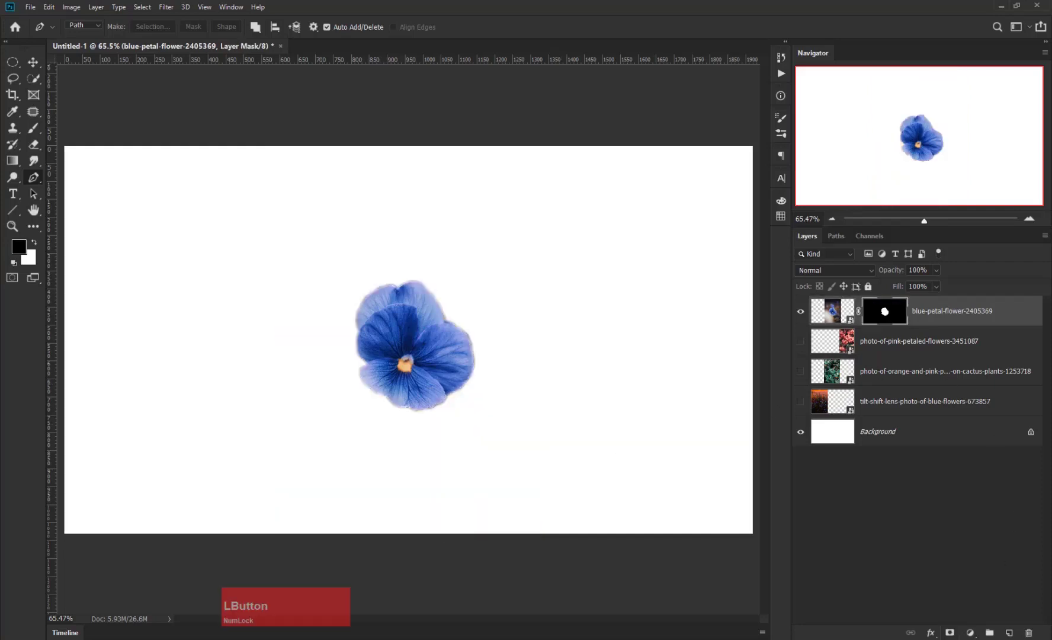
{"action": "key", "text": "ctrl+z"}
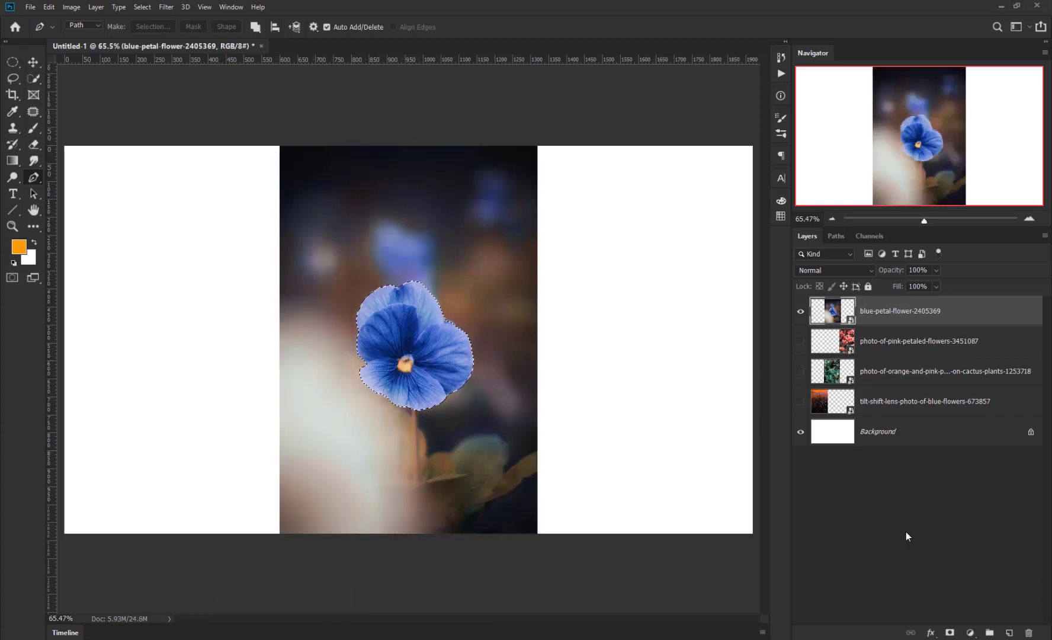
{"action": "key", "text": "alt"}
{"action": "left_click", "coordinate": [949, 633], "text": "alt"}
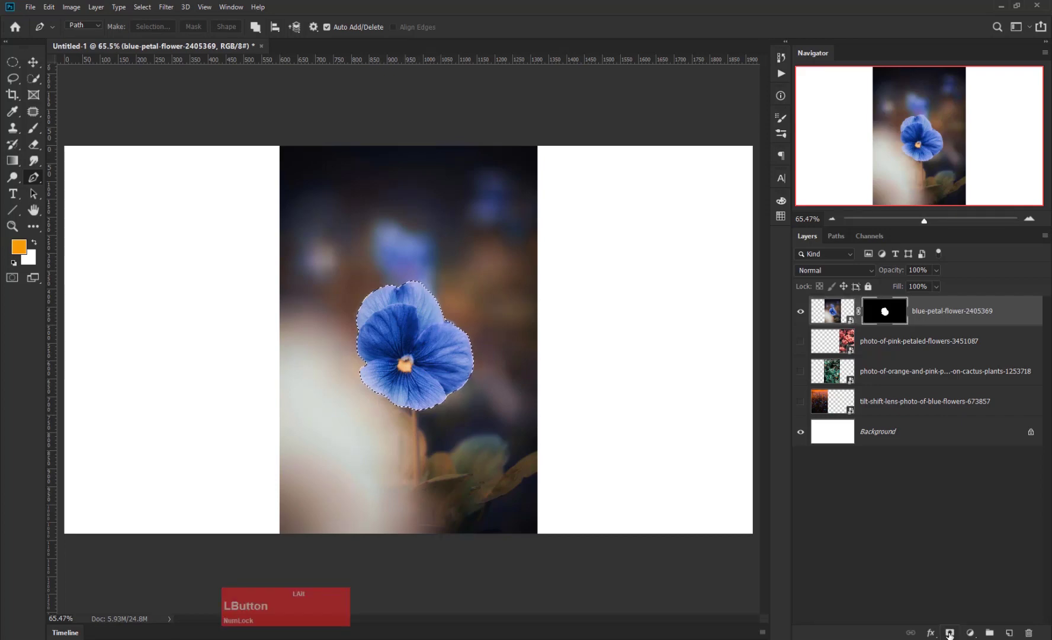
Step: Hide the Background layer and invert the blue-petal-flower layer's mask so only the flower shows
{"action": "left_click", "coordinate": [801, 431]}
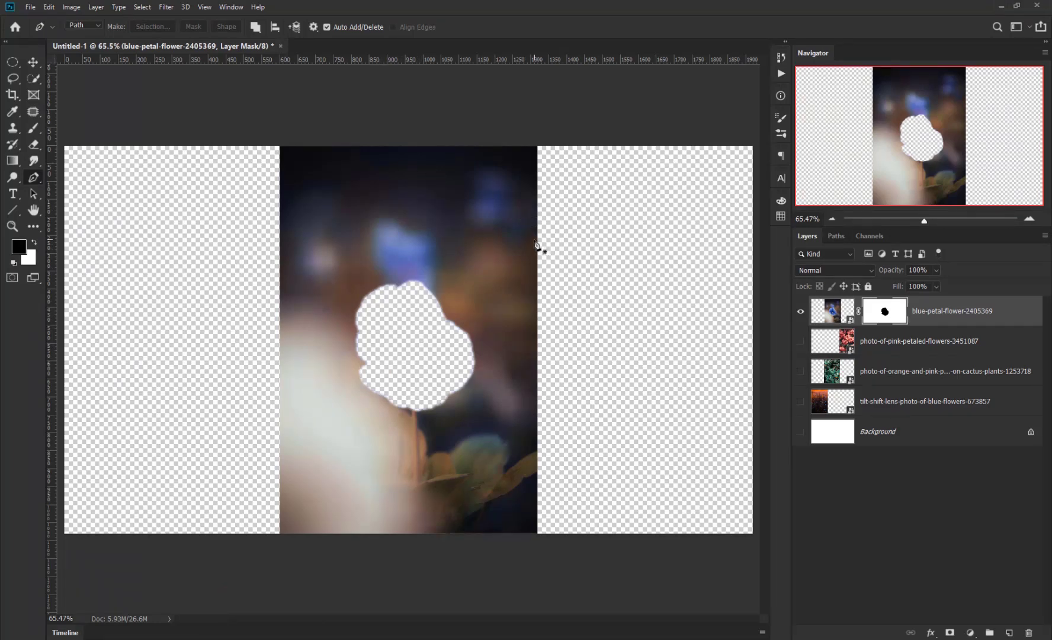
{"action": "left_click", "coordinate": [888, 319]}
{"action": "left_click", "coordinate": [883, 316]}
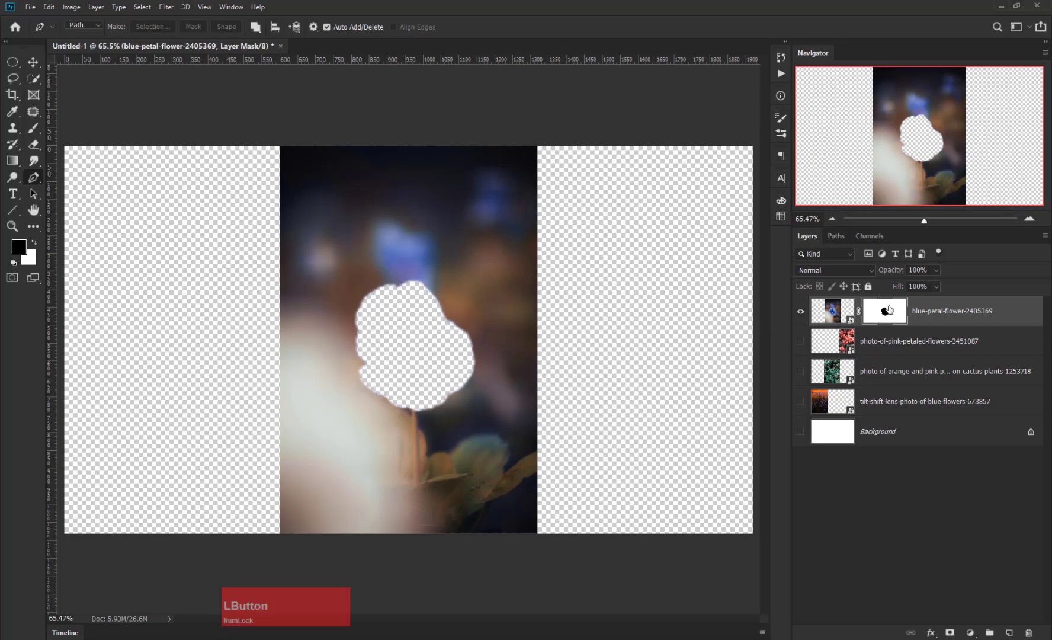
{"action": "left_click", "coordinate": [71, 7]}
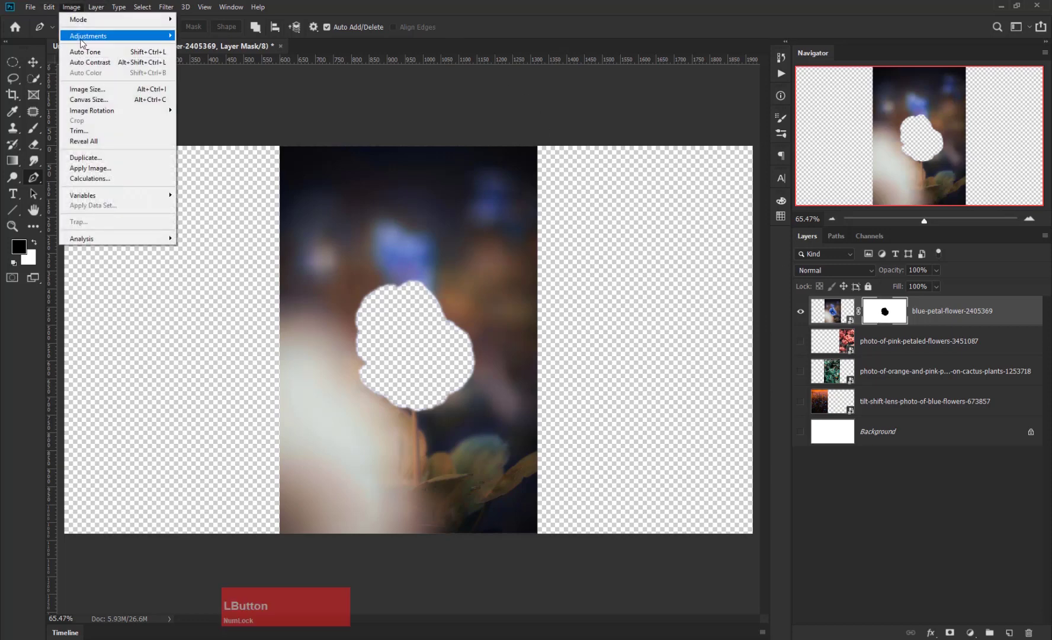
{"action": "mouse_move", "coordinate": [89, 36]}
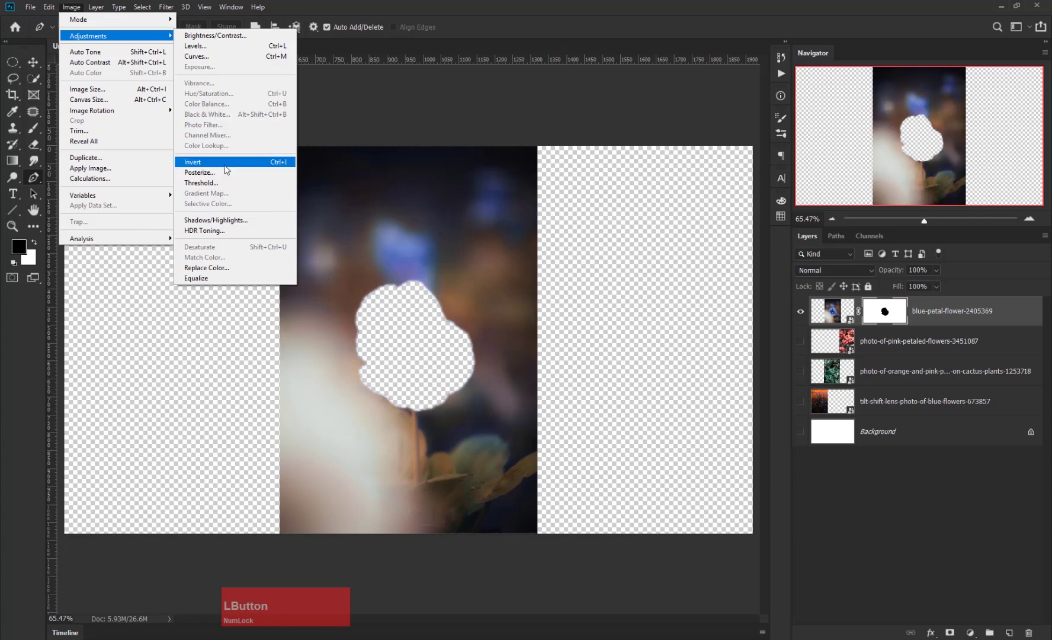
{"action": "left_click", "coordinate": [282, 163]}
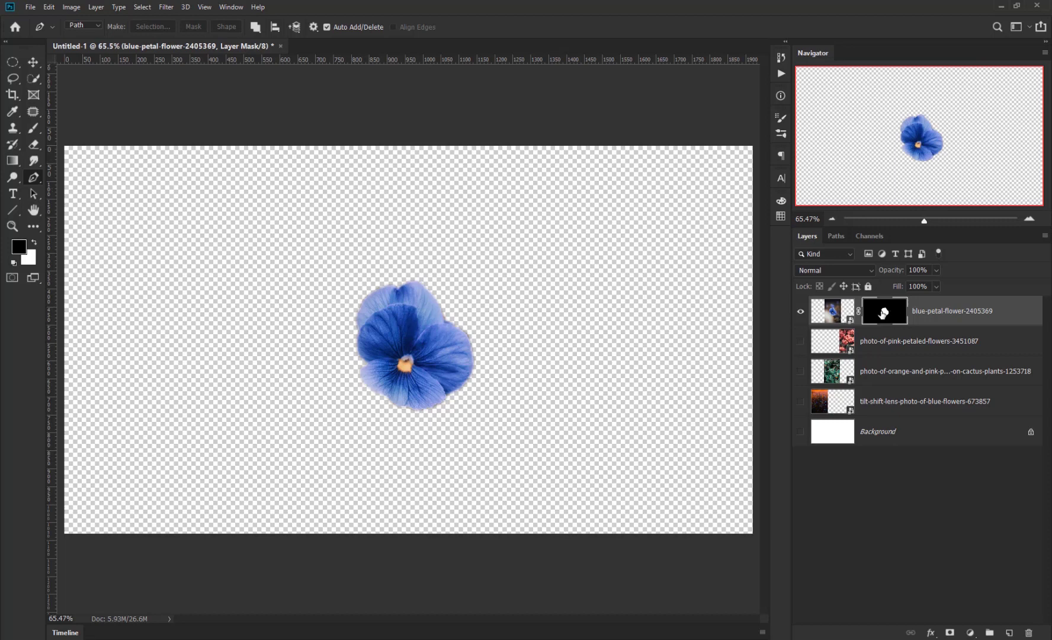
Step: Delete the masked blue-petal-flower layer and show the Background and the three flower photo layers again
{"action": "left_click_drag", "start_coordinate": [908, 324], "coordinate": [1028, 632]}
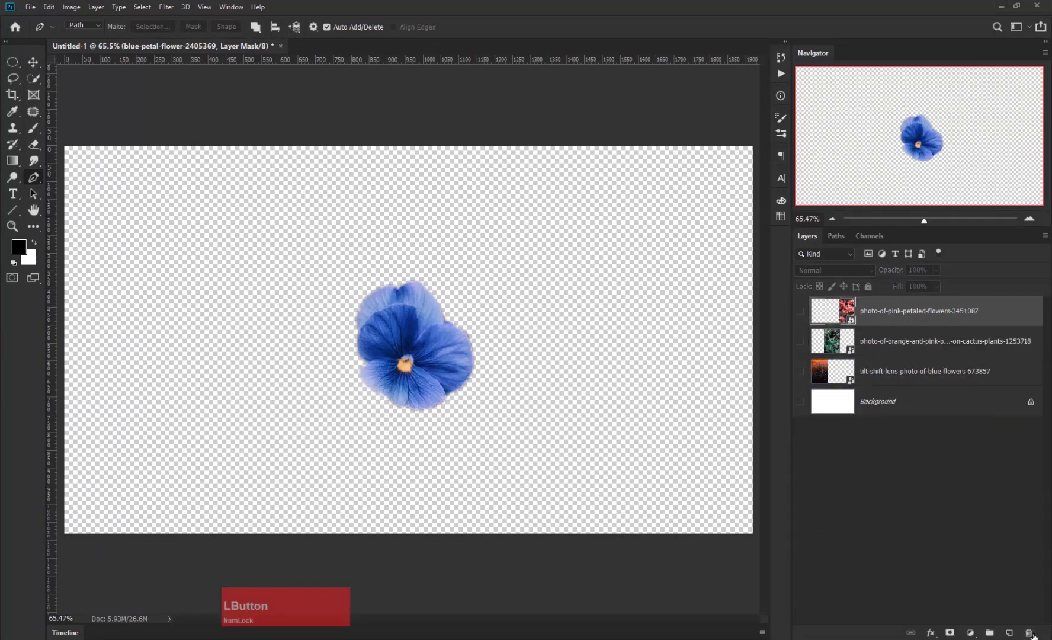
{"action": "left_click_drag", "start_coordinate": [800, 403], "coordinate": [801, 311]}
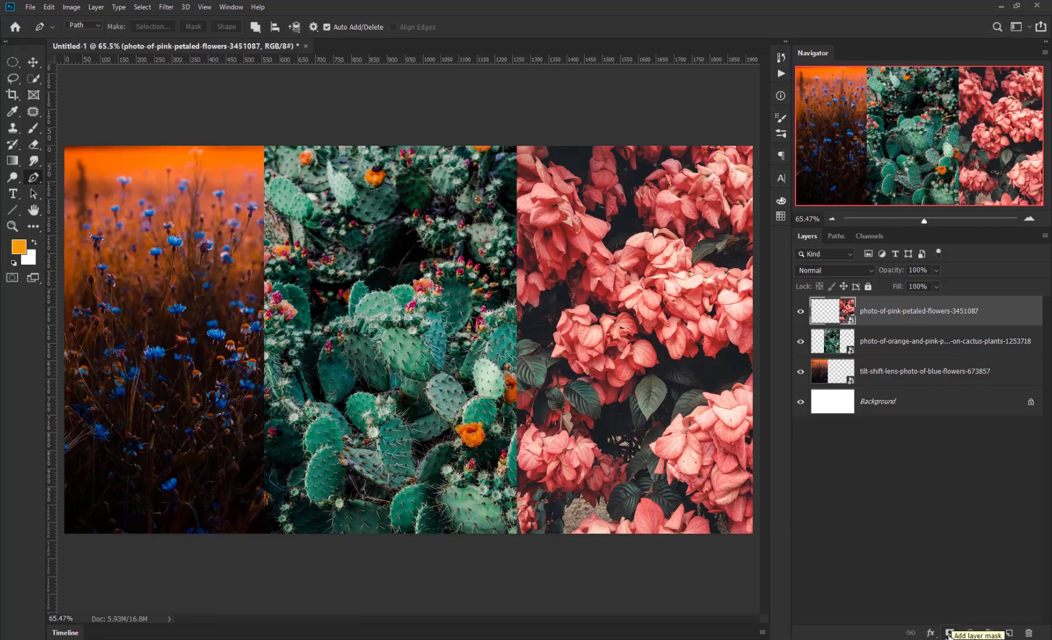
Step: Draw a slanted four-sided selection over the blue flowers photo with the Polygonal Lasso tool, extending past the canvas's upper edge
{"action": "left_click", "coordinate": [830, 342]}
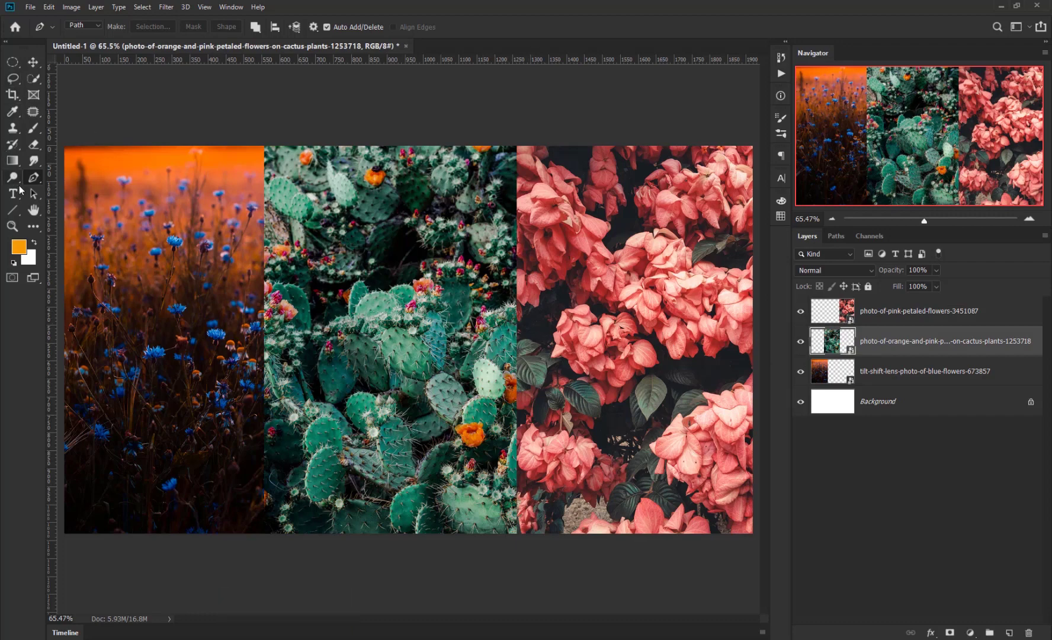
{"action": "mouse_move", "coordinate": [12, 79]}
{"action": "left_mouse_down"}
{"action": "mouse_move", "coordinate": [55, 75]}
{"action": "mouse_move", "coordinate": [63, 90]}
{"action": "left_mouse_up"}
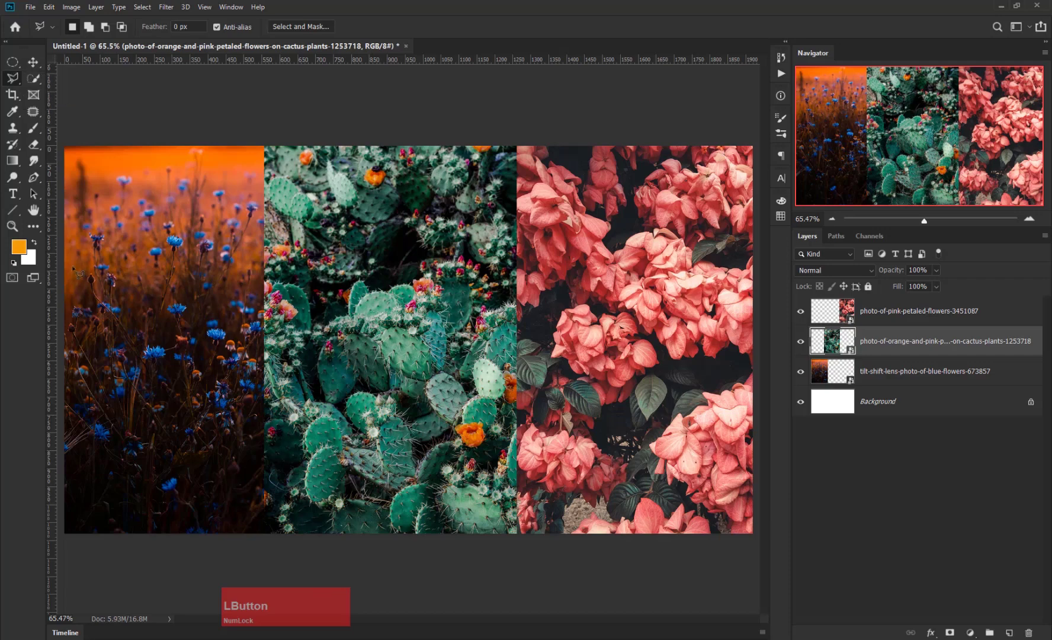
{"action": "key", "text": "space"}
{"action": "left_click", "coordinate": [181, 137]}
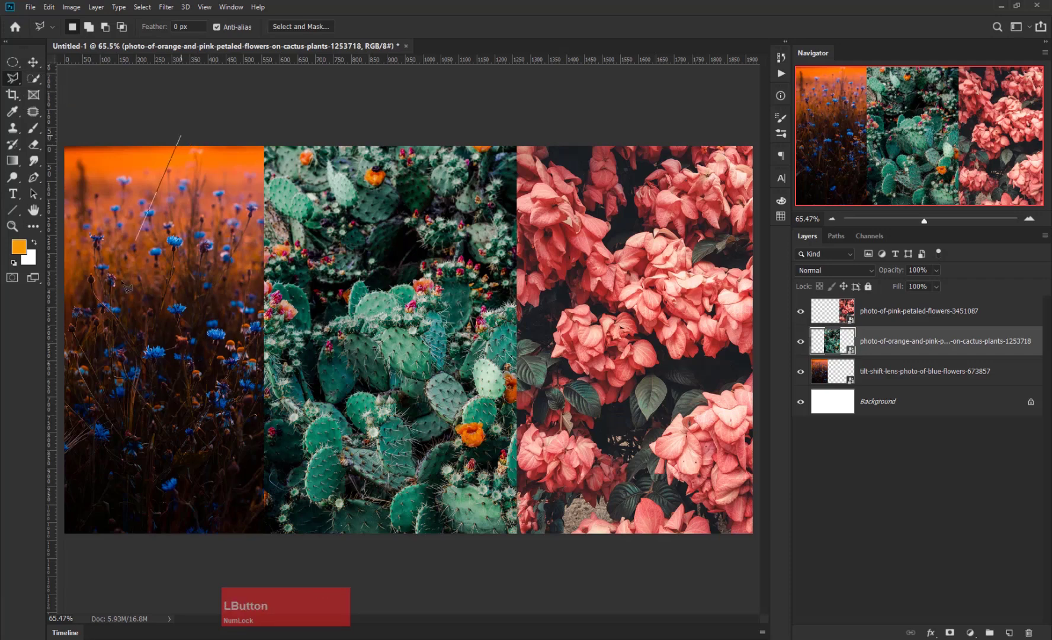
{"action": "left_click", "coordinate": [64, 536]}
{"action": "key", "text": "shift"}
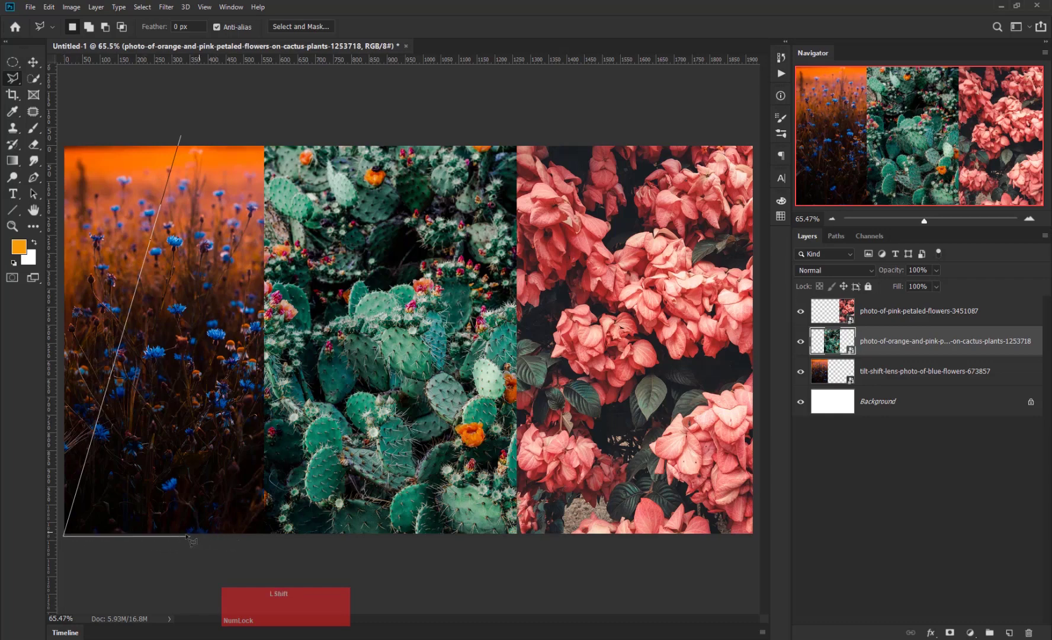
{"action": "left_click", "coordinate": [225, 536]}
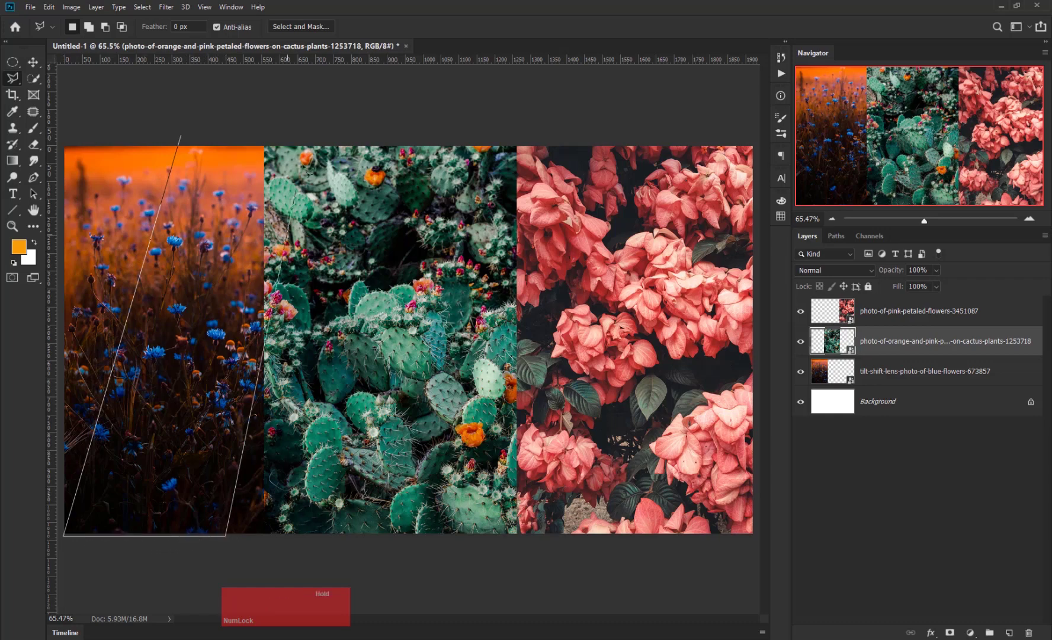
{"action": "left_click", "coordinate": [334, 126]}
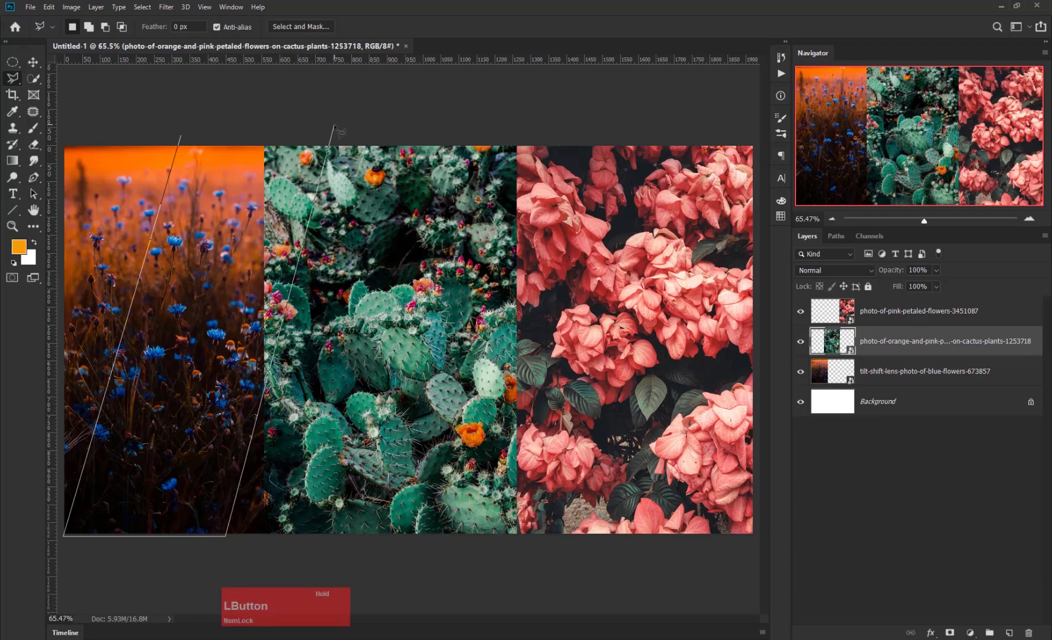
{"action": "left_click", "coordinate": [183, 137]}
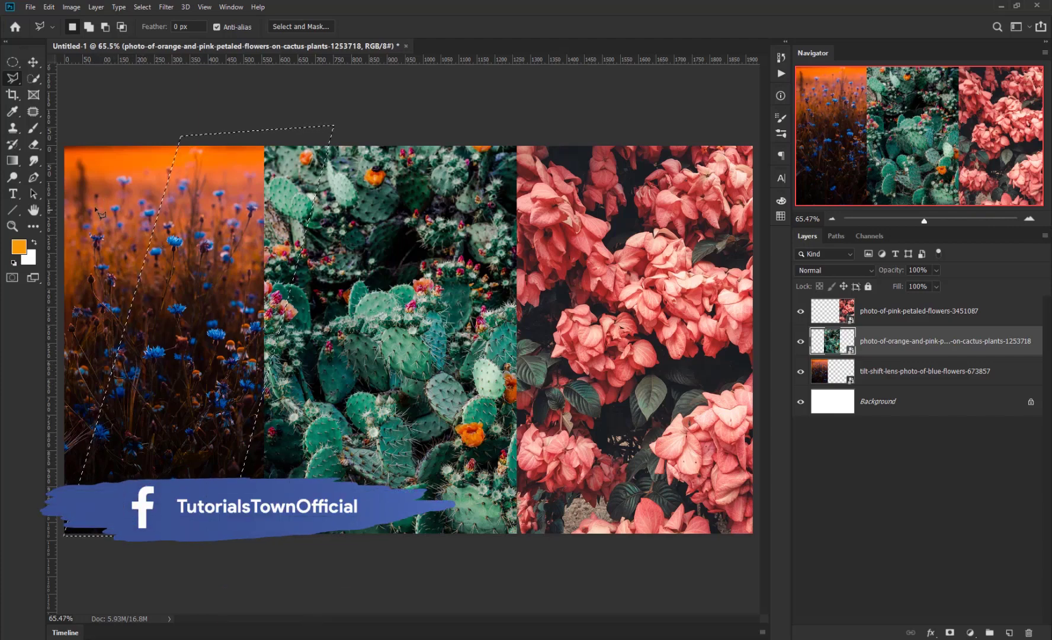
Step: Mask the tilt-shift blue flowers layer with the slanted selection, after toggling its visibility to identify the layer
{"action": "left_click", "coordinate": [801, 371]}
{"action": "left_click", "coordinate": [801, 374]}
{"action": "left_click", "coordinate": [802, 373]}
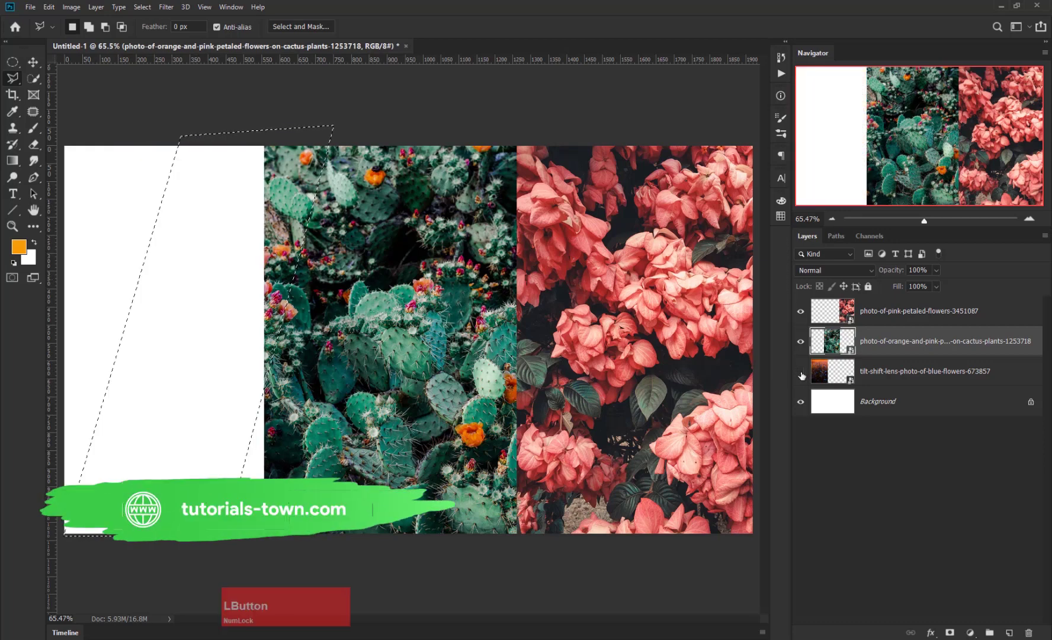
{"action": "left_click", "coordinate": [801, 373]}
{"action": "left_click", "coordinate": [801, 373]}
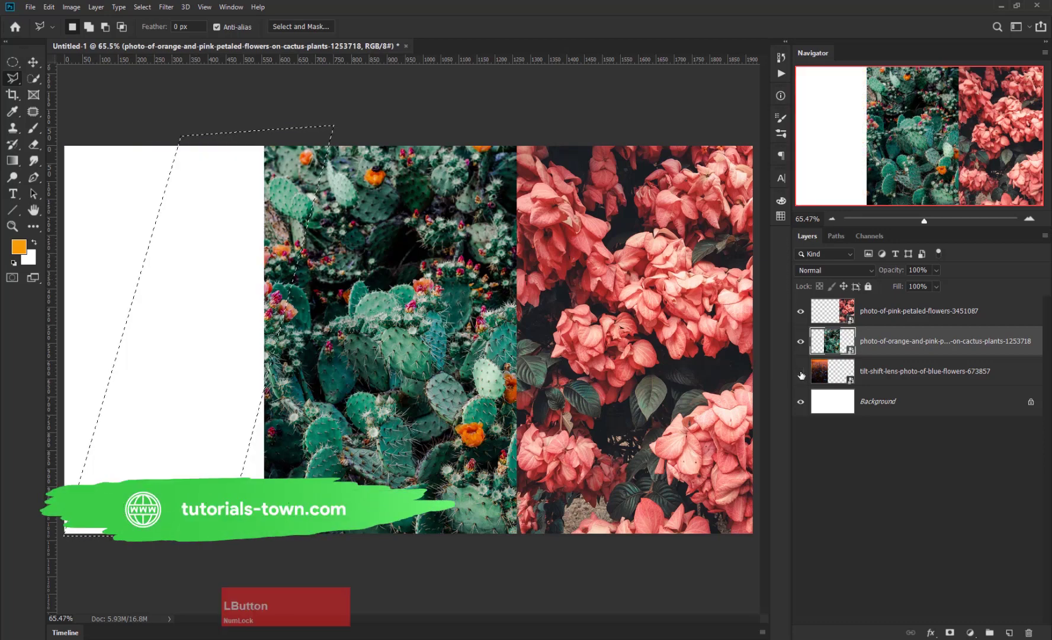
{"action": "left_click", "coordinate": [801, 373]}
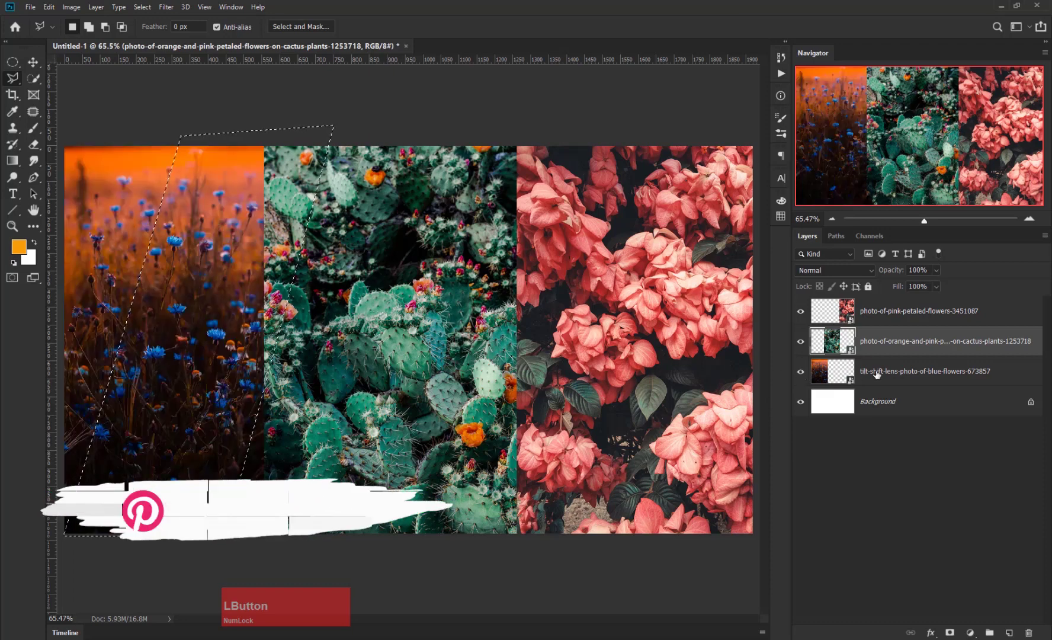
{"action": "left_click", "coordinate": [841, 371]}
{"action": "left_click", "coordinate": [801, 372]}
{"action": "left_click", "coordinate": [801, 372]}
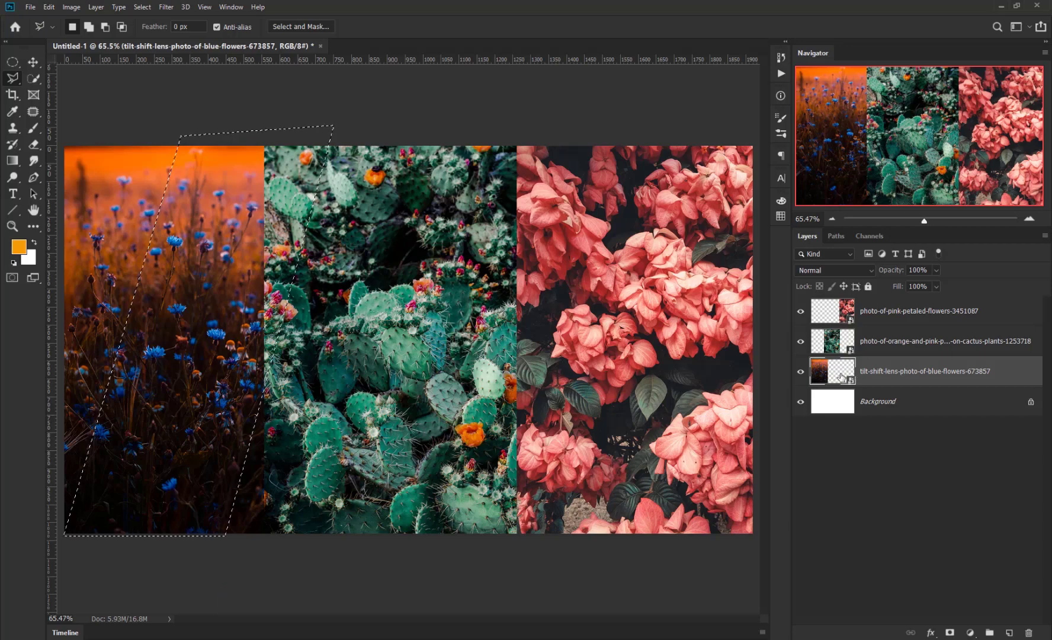
{"action": "left_click", "coordinate": [950, 632]}
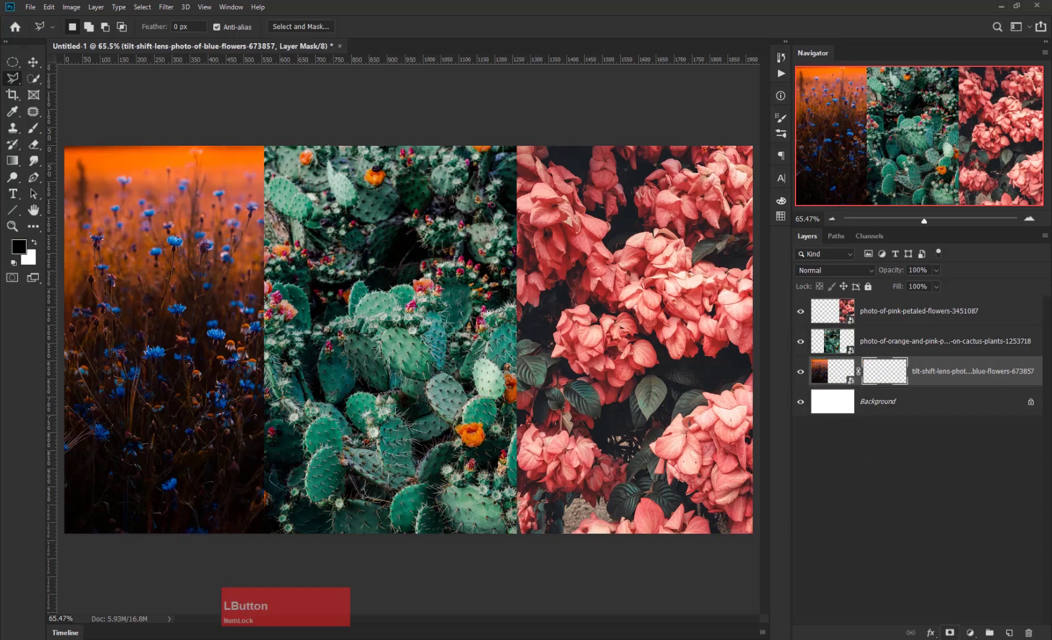
Step: Shift the masked blue flowers photo slightly left with the Move tool and select the cactus photo layer
{"action": "left_click", "coordinate": [33, 63]}
{"action": "left_click", "coordinate": [253, 89]}
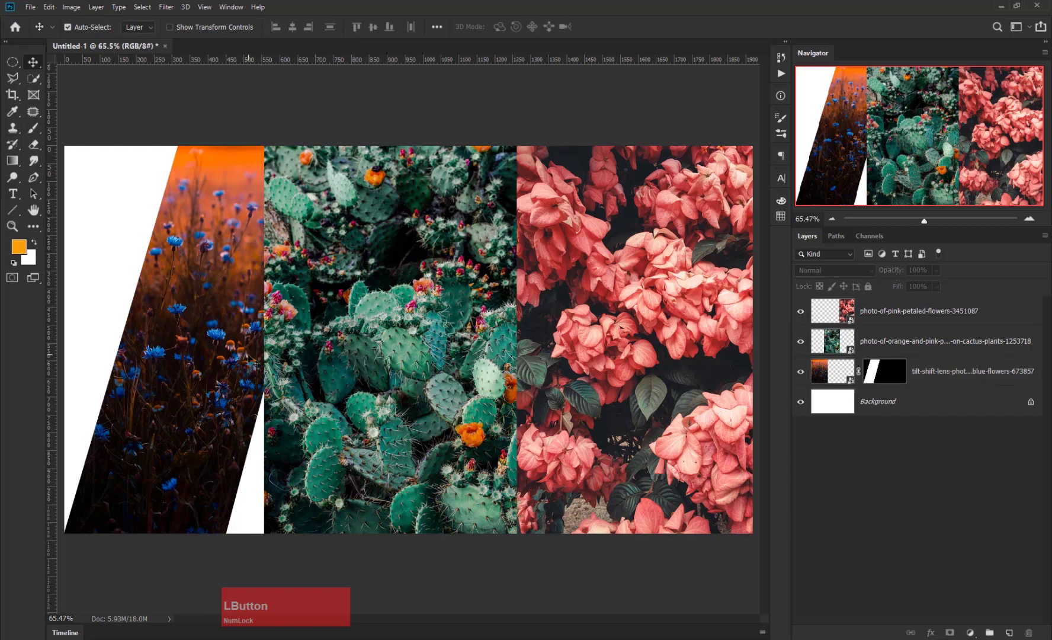
{"action": "mouse_move", "coordinate": [255, 363]}
{"action": "left_mouse_down"}
{"action": "mouse_move", "coordinate": [178, 343]}
{"action": "mouse_move", "coordinate": [243, 355]}
{"action": "left_mouse_up"}
{"action": "left_click", "coordinate": [319, 392]}
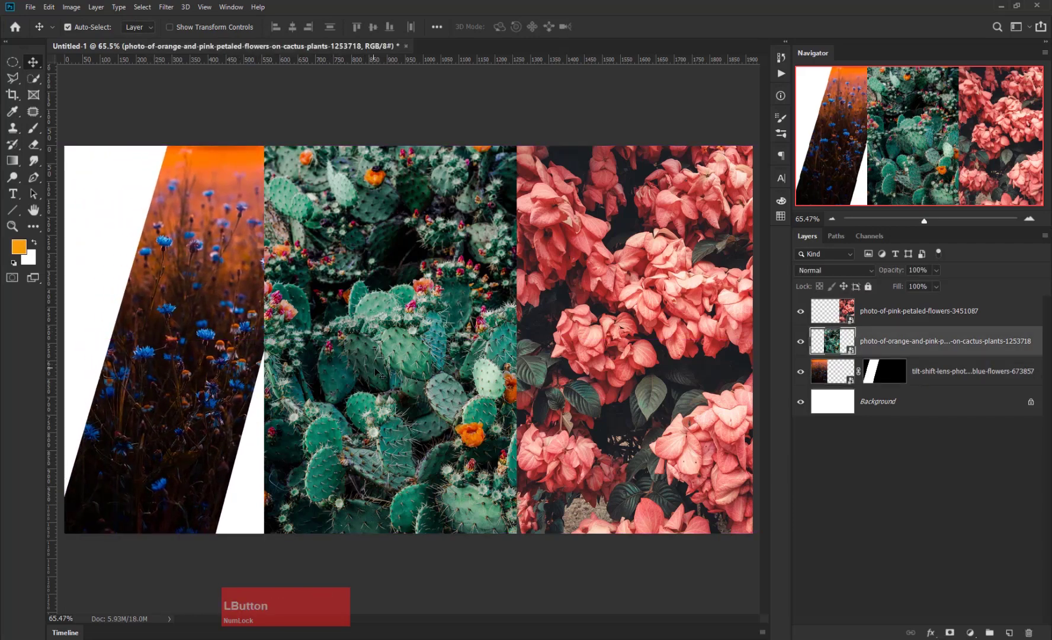
Step: Shift the cactus photo slightly left and draw a tall freehand Lasso selection over the cactus plants
{"action": "left_click_drag", "start_coordinate": [376, 373], "coordinate": [352, 353]}
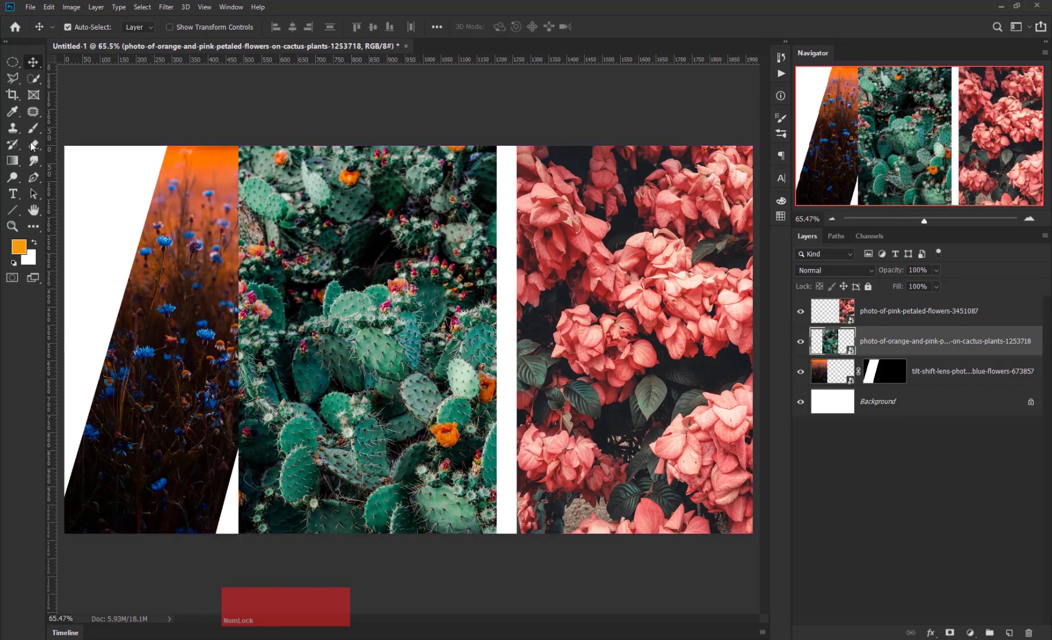
{"action": "left_click", "coordinate": [13, 80]}
{"action": "mouse_move", "coordinate": [16, 82]}
{"action": "left_mouse_down"}
{"action": "mouse_move", "coordinate": [65, 92]}
{"action": "mouse_move", "coordinate": [68, 78]}
{"action": "left_mouse_up"}
{"action": "mouse_move", "coordinate": [461, 189]}
{"action": "left_mouse_down"}
{"action": "mouse_move", "coordinate": [434, 322]}
{"action": "mouse_move", "coordinate": [359, 461]}
{"action": "mouse_move", "coordinate": [287, 353]}
{"action": "mouse_move", "coordinate": [301, 217]}
{"action": "mouse_move", "coordinate": [374, 159]}
{"action": "left_mouse_up"}
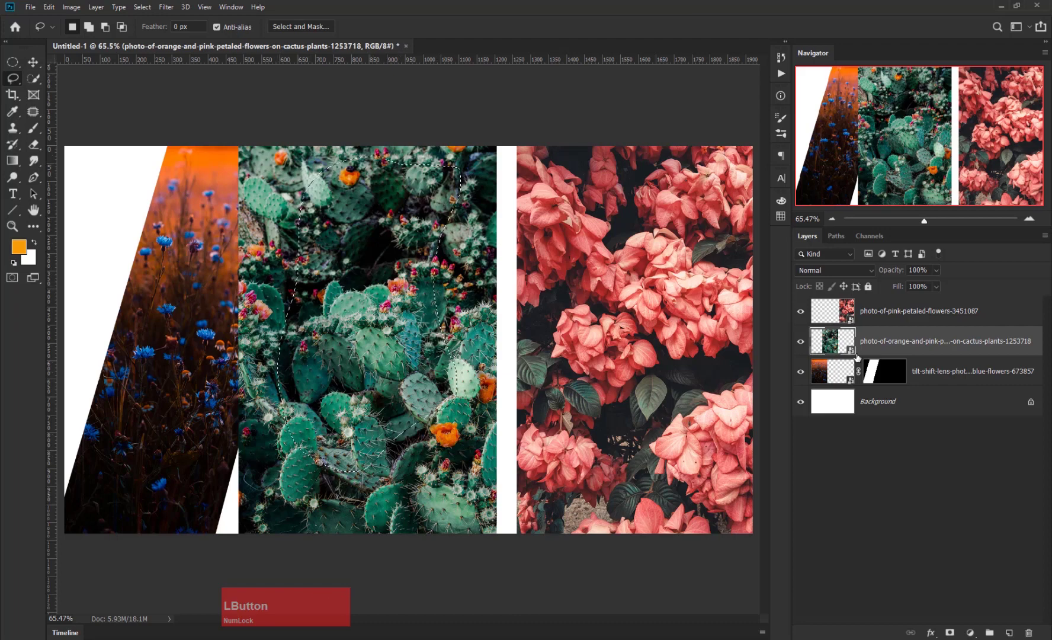
Step: Mask the cactus photo layer with the freehand selection and move the cutout slightly right and down
{"action": "left_click", "coordinate": [950, 632]}
{"action": "left_click_drag", "start_coordinate": [372, 339], "coordinate": [393, 366]}
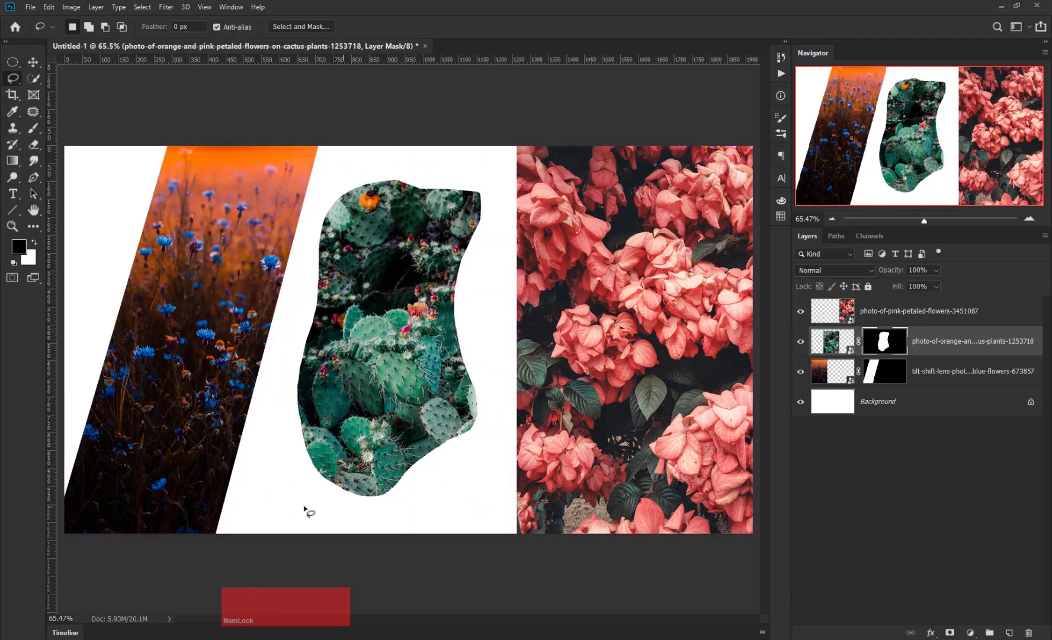
Step: Shift the pink flowers photo left and mask it with a circular selection drawn with the Elliptical Marquee tool
{"action": "left_click_drag", "start_coordinate": [584, 377], "coordinate": [517, 376]}
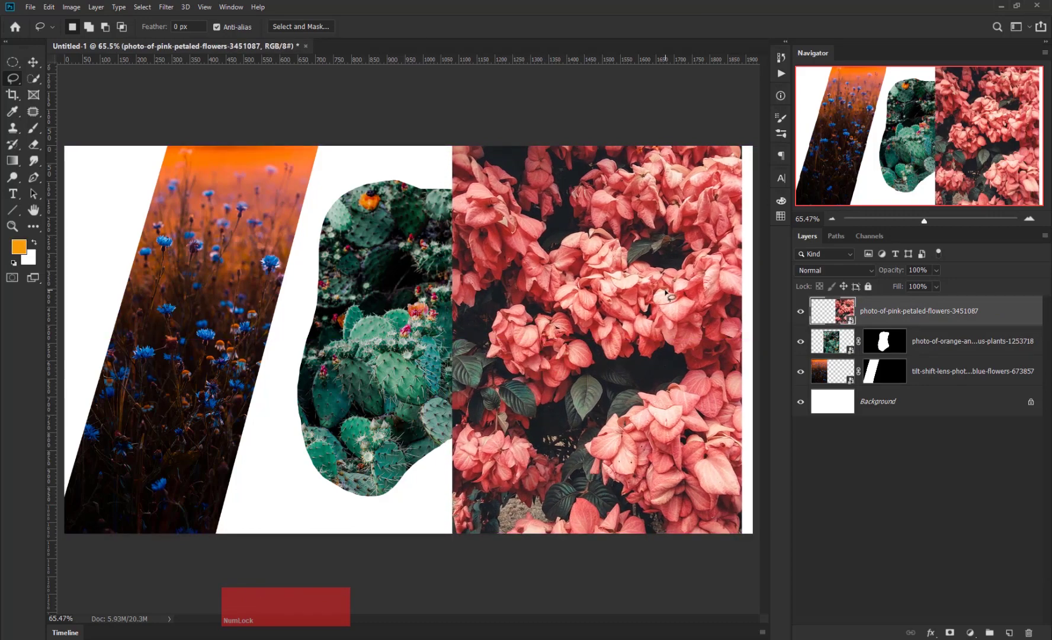
{"action": "left_click", "coordinate": [11, 61]}
{"action": "left_click", "coordinate": [71, 83]}
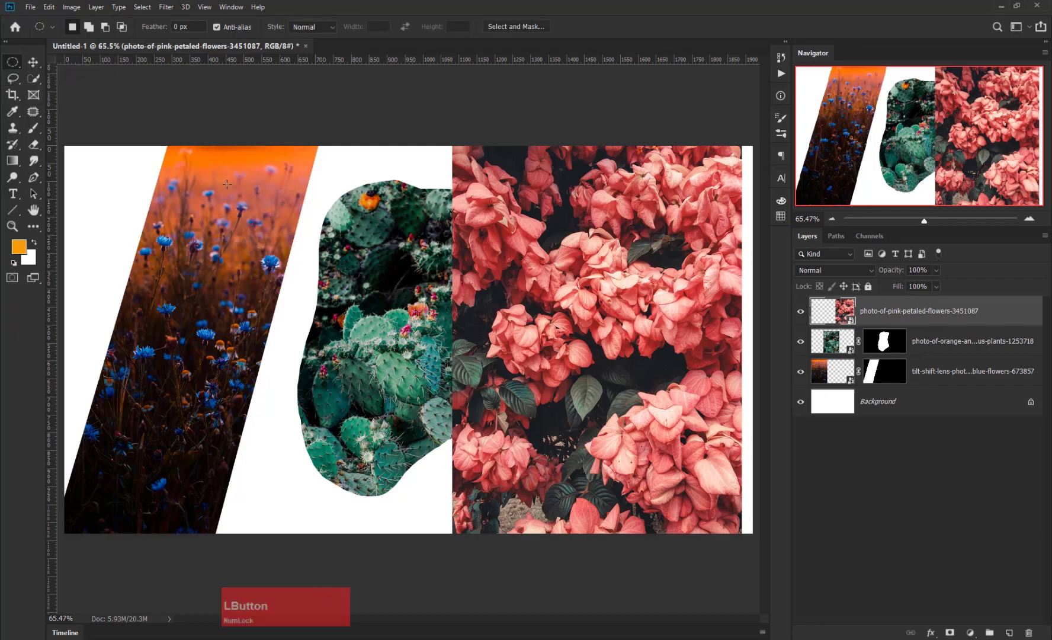
{"action": "left_click_drag", "start_coordinate": [545, 239], "coordinate": [696, 438]}
{"action": "key", "text": "space"}
{"action": "left_click", "coordinate": [950, 633]}
Step: Try moving the linked pink flowers photo and its mask together with the Move tool, and undo the move
{"action": "left_click", "coordinate": [33, 62]}
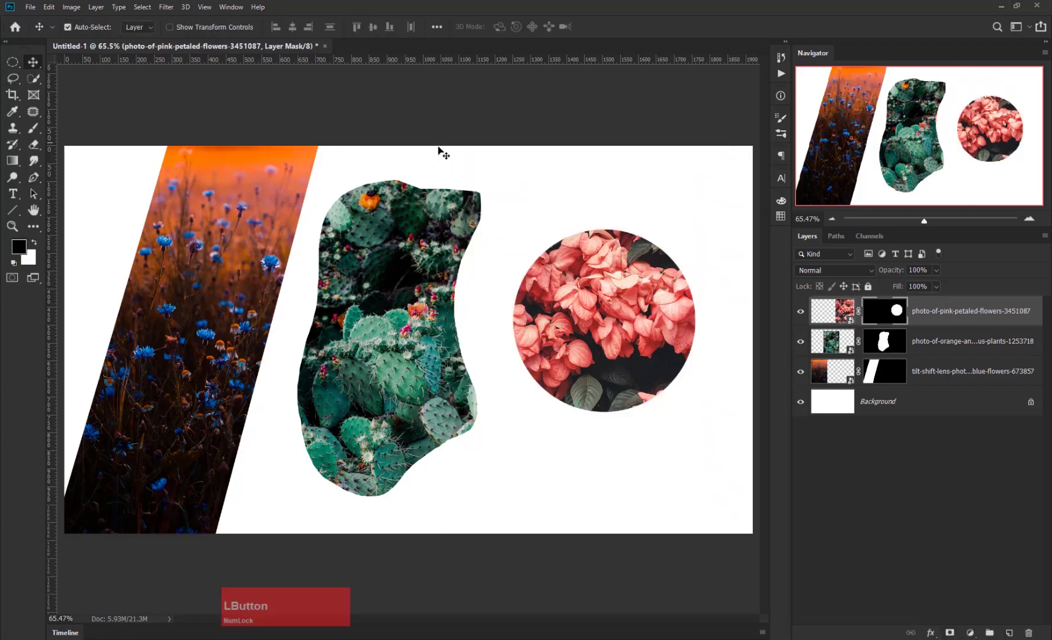
{"action": "left_click", "coordinate": [439, 149]}
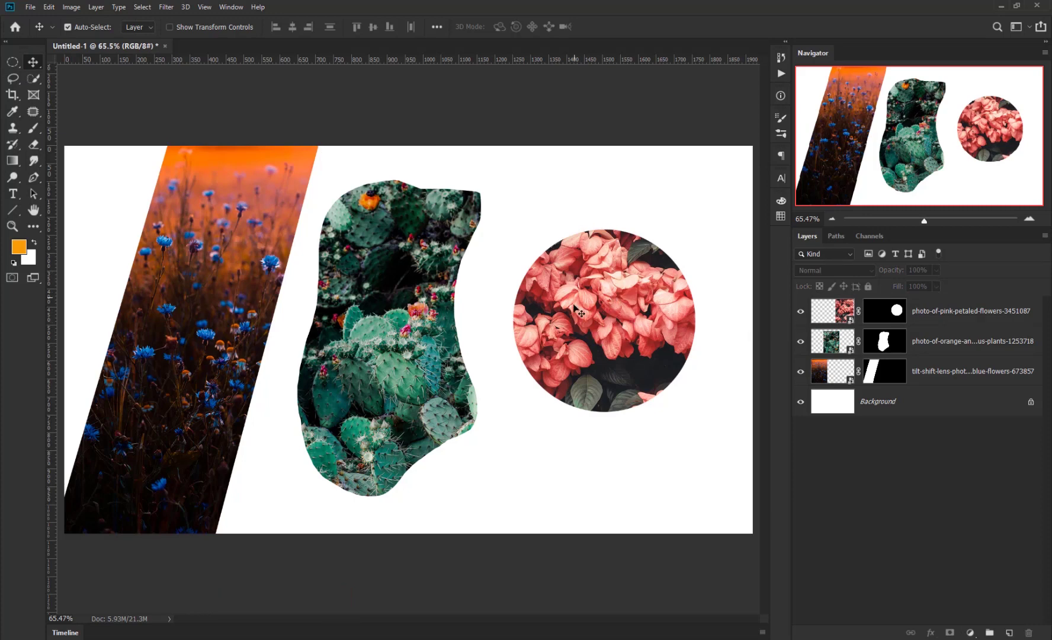
{"action": "left_click_drag", "start_coordinate": [608, 298], "coordinate": [633, 363]}
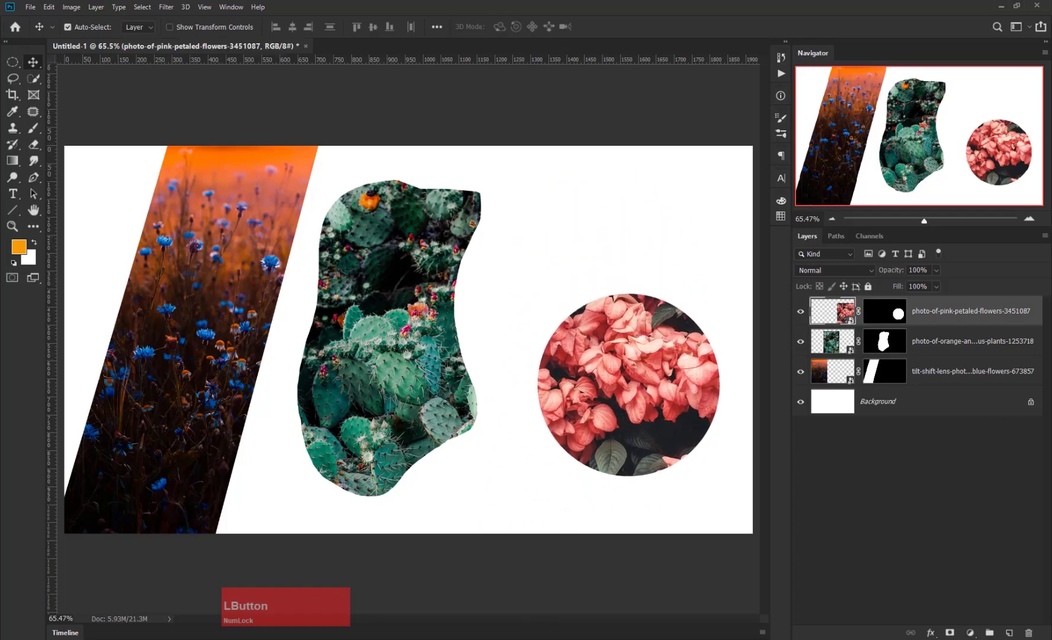
{"action": "key", "text": "ctrl+z"}
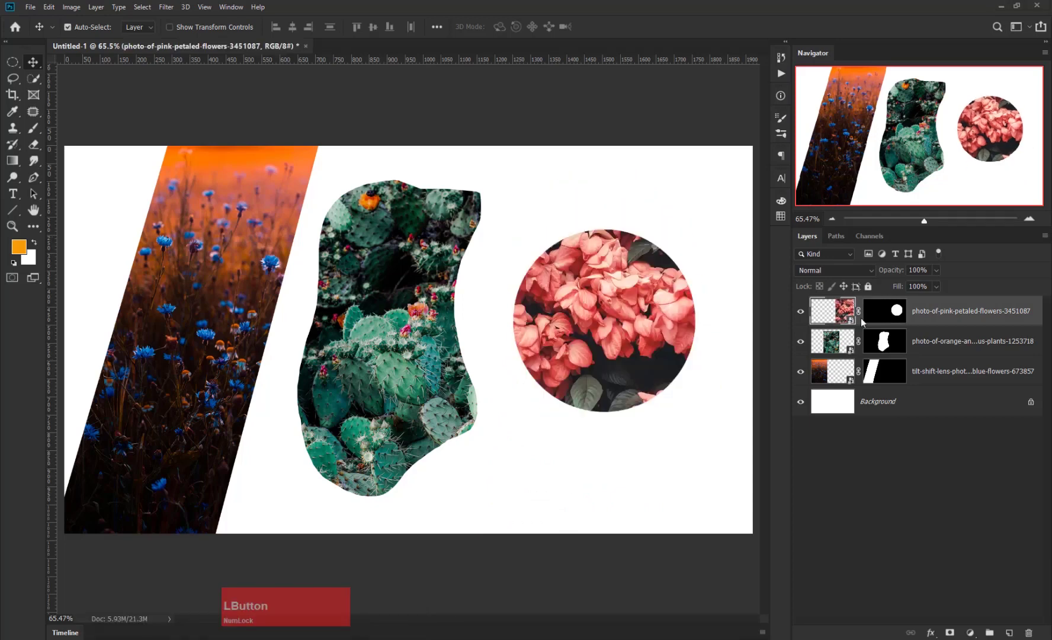
Step: Unlink the mask from the pink flowers photo and move only the photo up and right inside the circle
{"action": "key", "text": "super+plus"}
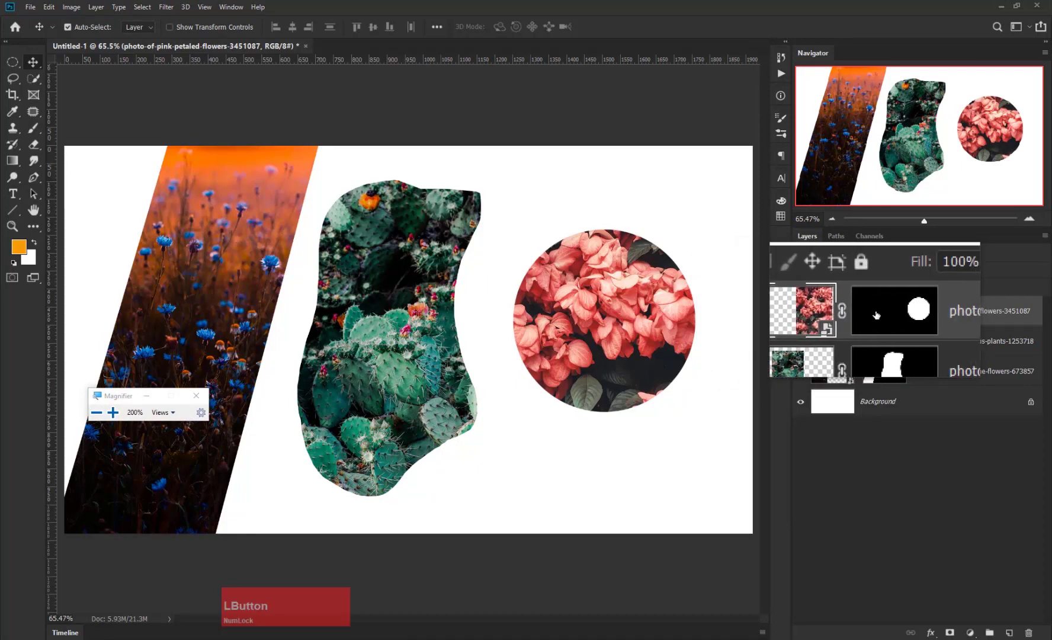
{"action": "left_click", "coordinate": [862, 311]}
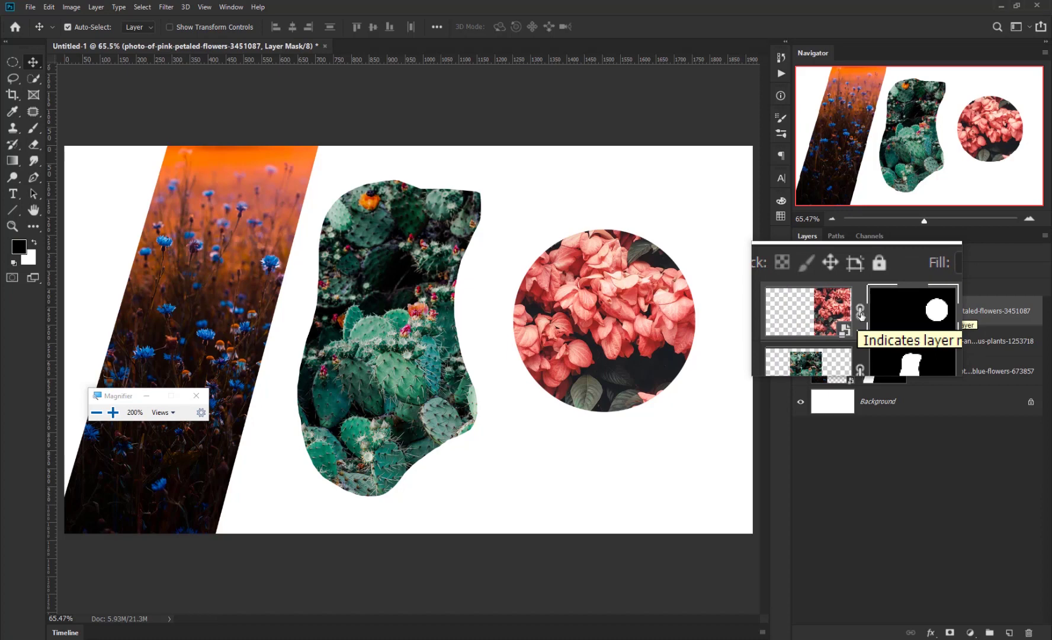
{"action": "left_click", "coordinate": [860, 313]}
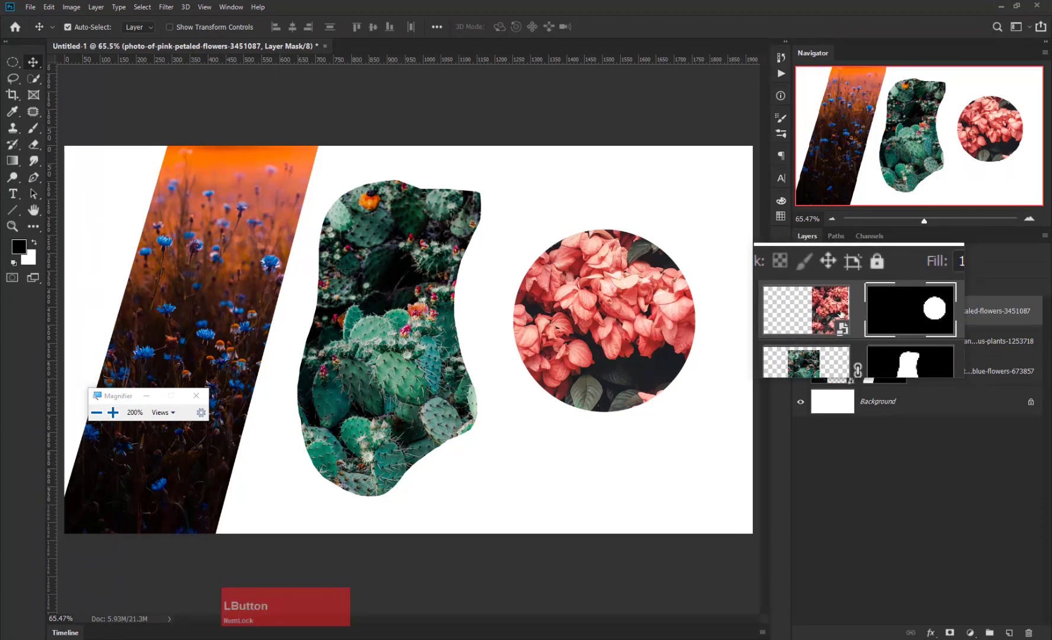
{"action": "left_click", "coordinate": [839, 311]}
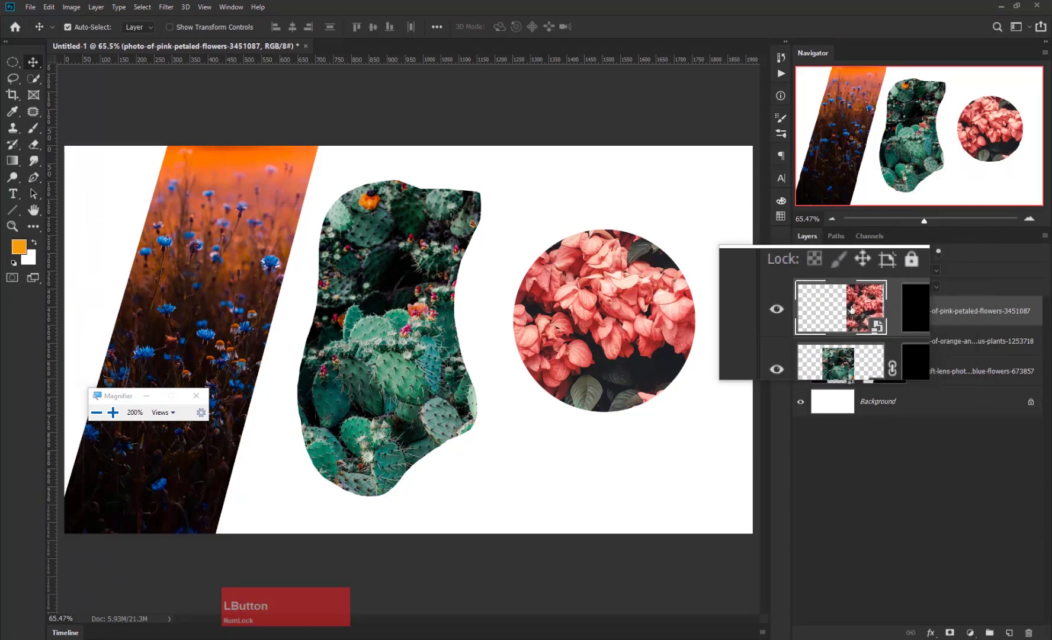
{"action": "left_click_drag", "start_coordinate": [838, 311], "coordinate": [495, 279]}
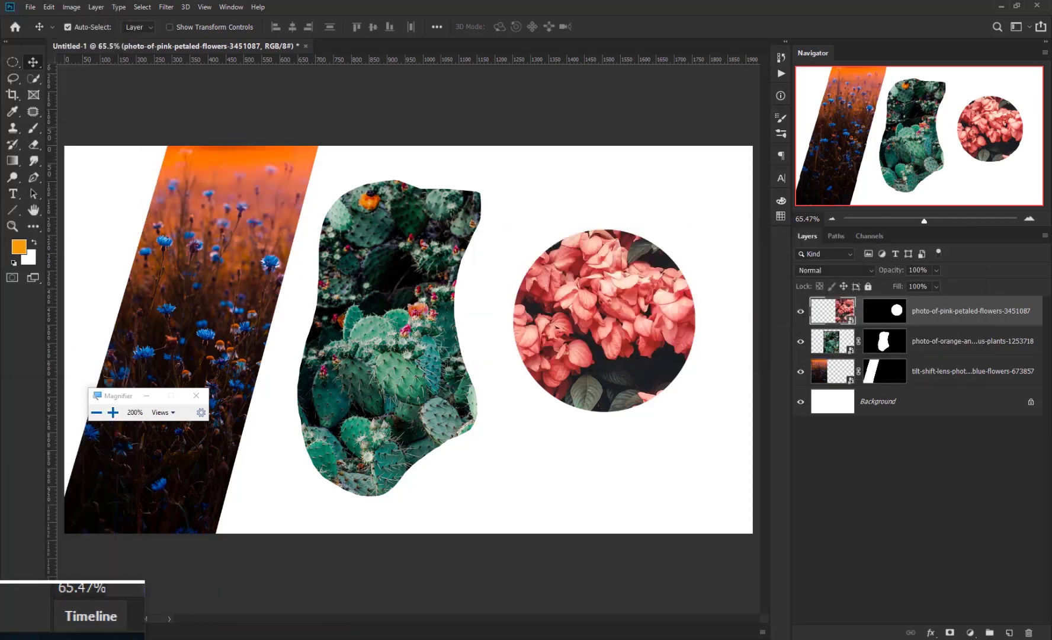
{"action": "left_click", "coordinate": [49, 639]}
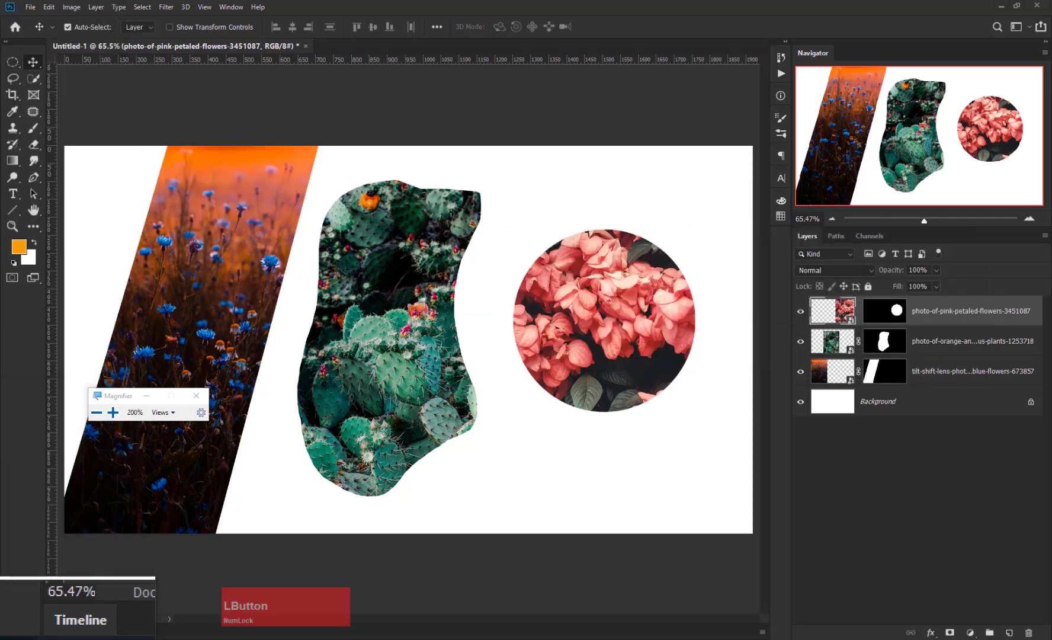
{"action": "left_click", "coordinate": [196, 400]}
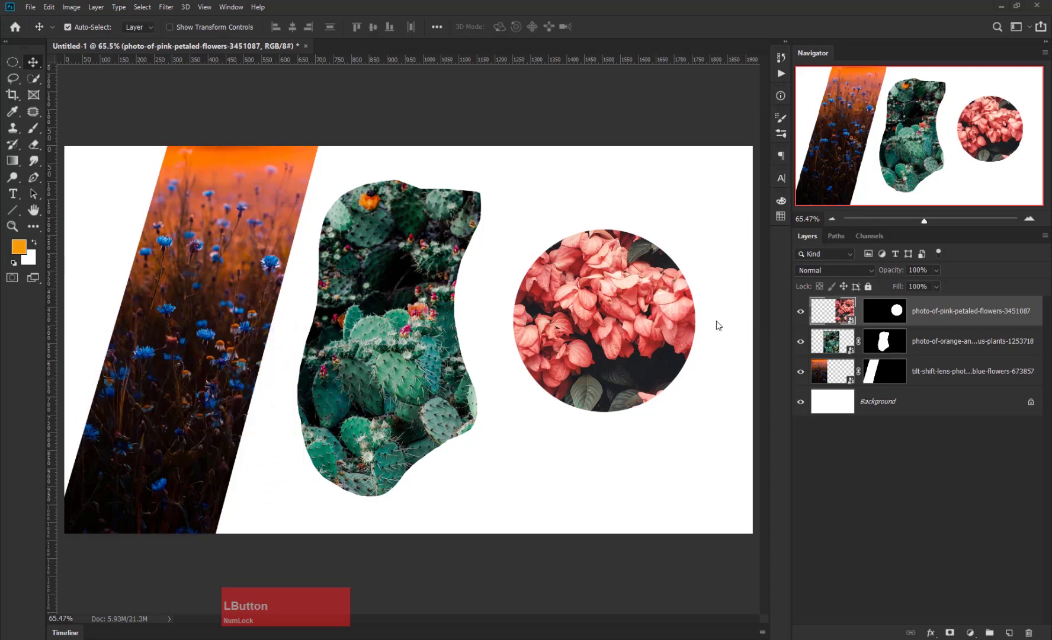
{"action": "left_click", "coordinate": [834, 315]}
{"action": "left_click_drag", "start_coordinate": [616, 313], "coordinate": [674, 279]}
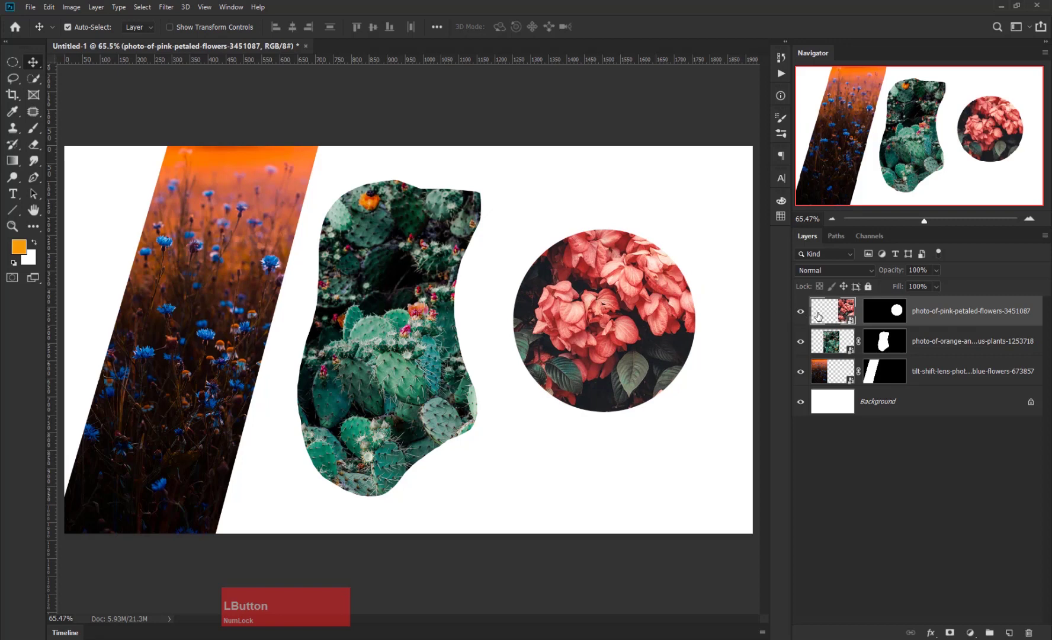
Step: Relink the pink flowers photo with its mask and move both together slightly up and right
{"action": "left_click", "coordinate": [859, 312]}
{"action": "mouse_move", "coordinate": [611, 324]}
{"action": "left_mouse_down"}
{"action": "mouse_move", "coordinate": [575, 418]}
{"action": "mouse_move", "coordinate": [613, 307]}
{"action": "mouse_move", "coordinate": [612, 317]}
{"action": "left_mouse_up"}
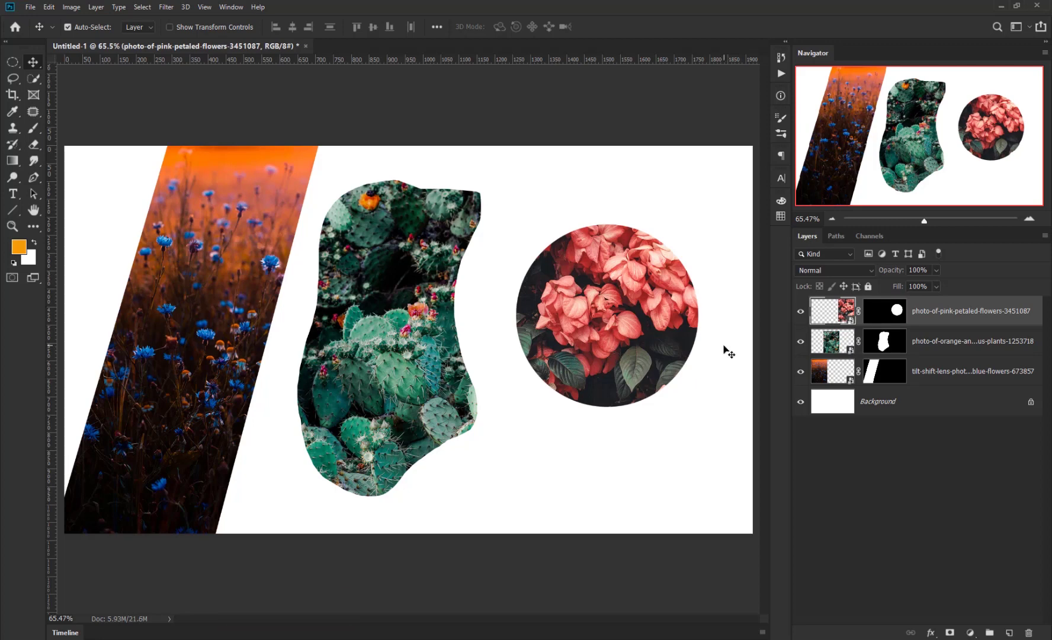
Step: Unlink the pink flowers layer's mask again and nudge only the circular mask around, ending slightly higher and further right
{"action": "left_click", "coordinate": [859, 311]}
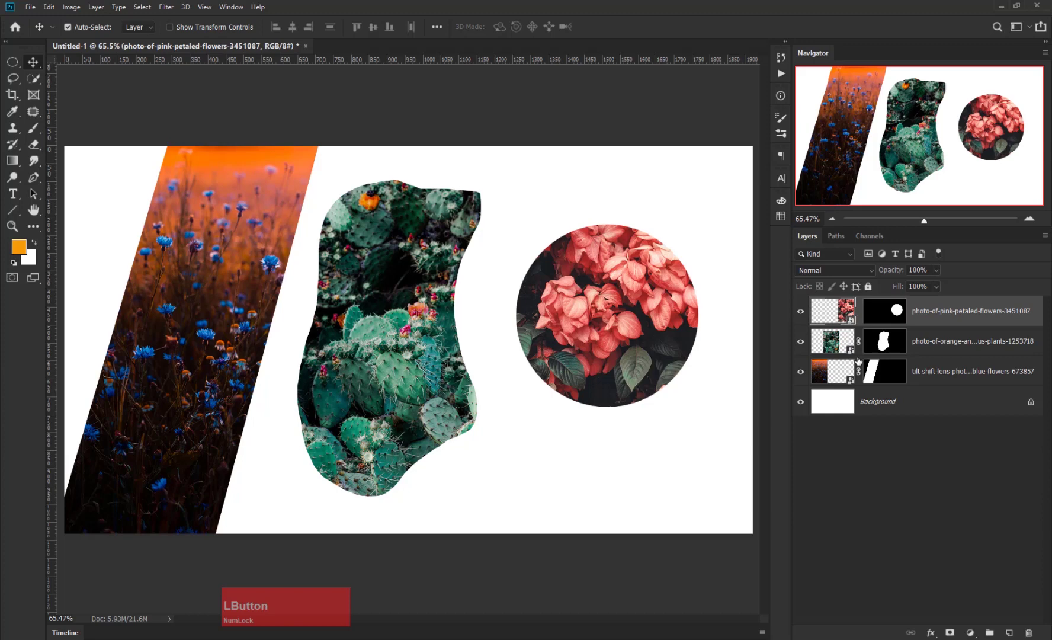
{"action": "left_click", "coordinate": [883, 319]}
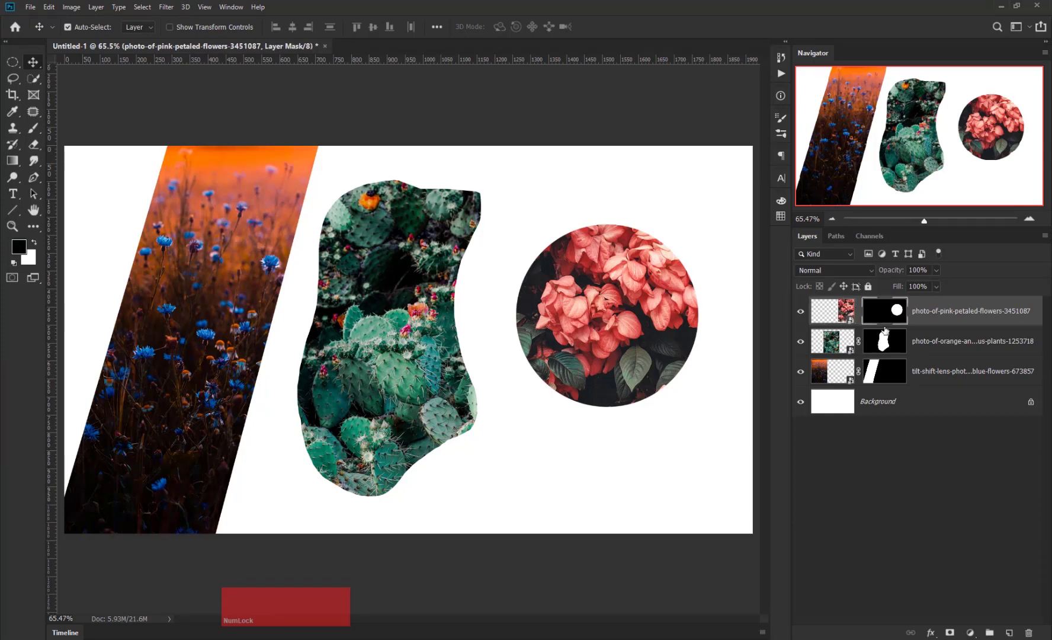
{"action": "key", "text": "Down"}
{"action": "key", "text": "Down"}
{"action": "key", "text": "Down"}
{"action": "key", "text": "Down"}
{"action": "key", "text": "Down"}
{"action": "key", "text": "Down"}
{"action": "key", "text": "Down"}
{"action": "key", "text": "Down"}
{"action": "key", "text": "Down"}
{"action": "key", "text": "Down"}
{"action": "key", "text": "Down"}
{"action": "key", "text": "Down"}
{"action": "key", "text": "Down"}
{"action": "key", "text": "Down"}
{"action": "key", "text": "Down"}
{"action": "key", "text": "Down"}
{"action": "key", "text": "Down"}
{"action": "key", "text": "Down"}
{"action": "key", "text": "Down"}
{"action": "key", "text": "Down"}
{"action": "key", "text": "Left"}
{"action": "key", "text": "Left"}
{"action": "key", "text": "Left"}
{"action": "key", "text": "Left"}
{"action": "key", "text": "Left"}
{"action": "key", "text": "Left"}
{"action": "key", "text": "Left"}
{"action": "key", "text": "Left"}
{"action": "key", "text": "Left"}
{"action": "key", "text": "Left"}
{"action": "key", "text": "Left"}
{"action": "key", "text": "Left"}
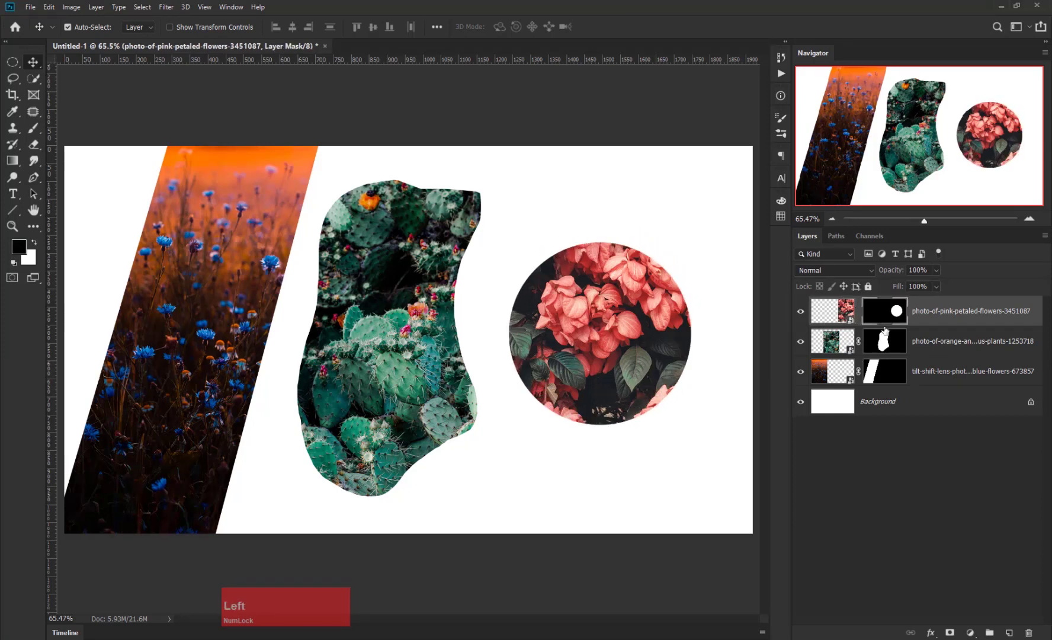
{"action": "key", "text": "Up"}
{"action": "key", "text": "Up"}
{"action": "key", "text": "Up"}
{"action": "key", "text": "Up"}
{"action": "key", "text": "Up"}
{"action": "key", "text": "Up"}
{"action": "key", "text": "Up"}
{"action": "key", "text": "Up"}
{"action": "key", "text": "Up"}
{"action": "key", "text": "Up"}
{"action": "key", "text": "Up"}
{"action": "key", "text": "Up"}
{"action": "key", "text": "Up"}
{"action": "key", "text": "Up"}
{"action": "key", "text": "Up"}
{"action": "key", "text": "Up"}
{"action": "key", "text": "Up"}
{"action": "key", "text": "Up"}
{"action": "key", "text": "Up"}
{"action": "key", "text": "Up"}
{"action": "key", "text": "Right"}
{"action": "key", "text": "Right"}
{"action": "key", "text": "Right"}
{"action": "key", "text": "Right"}
{"action": "key", "text": "Right"}
{"action": "key", "text": "Right"}
{"action": "key", "text": "Right"}
{"action": "key", "text": "Right"}
{"action": "key", "text": "Right"}
{"action": "key", "text": "Right"}
{"action": "key", "text": "Right"}
{"action": "key", "text": "Right"}
{"action": "key", "text": "Right"}
{"action": "key", "text": "Right"}
{"action": "key", "text": "Right"}
{"action": "key", "text": "Right"}
{"action": "key", "text": "Right"}
{"action": "key", "text": "Right"}
{"action": "key", "text": "Right"}
{"action": "key", "text": "Right"}
{"action": "key", "text": "Up"}
{"action": "key", "text": "Up"}
{"action": "key", "text": "Up"}
{"action": "key", "text": "Up"}
{"action": "key", "text": "Up"}
{"action": "key", "text": "Up"}
{"action": "key", "text": "Up"}
{"action": "key", "text": "Up"}
{"action": "key", "text": "Up"}
{"action": "key", "text": "Up"}
{"action": "key", "text": "Up"}
{"action": "key", "text": "Up"}
{"action": "key", "text": "Up"}
{"action": "key", "text": "Up"}
{"action": "key", "text": "Up"}
{"action": "key", "text": "Up"}
{"action": "key", "text": "Up"}
{"action": "key", "text": "Up"}
{"action": "key", "text": "Up"}
{"action": "key", "text": "Up"}
{"action": "key", "text": "Up"}
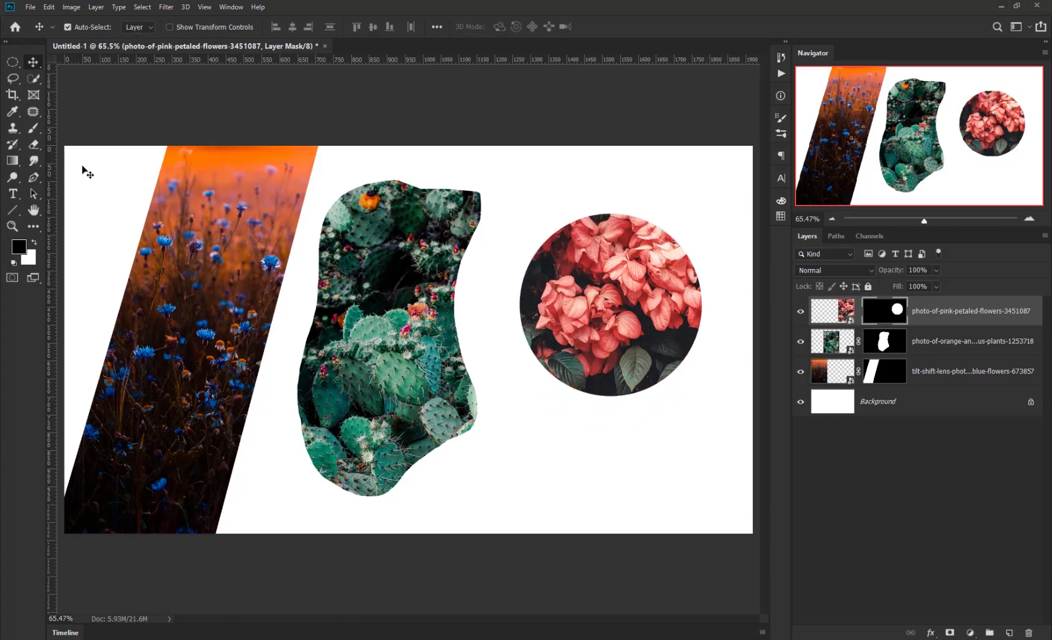
Step: Relink the pink flowers photo with its mask and reposition it beside the cactus cutout
{"action": "left_click", "coordinate": [69, 27]}
{"action": "left_click_drag", "start_coordinate": [585, 305], "coordinate": [501, 294]}
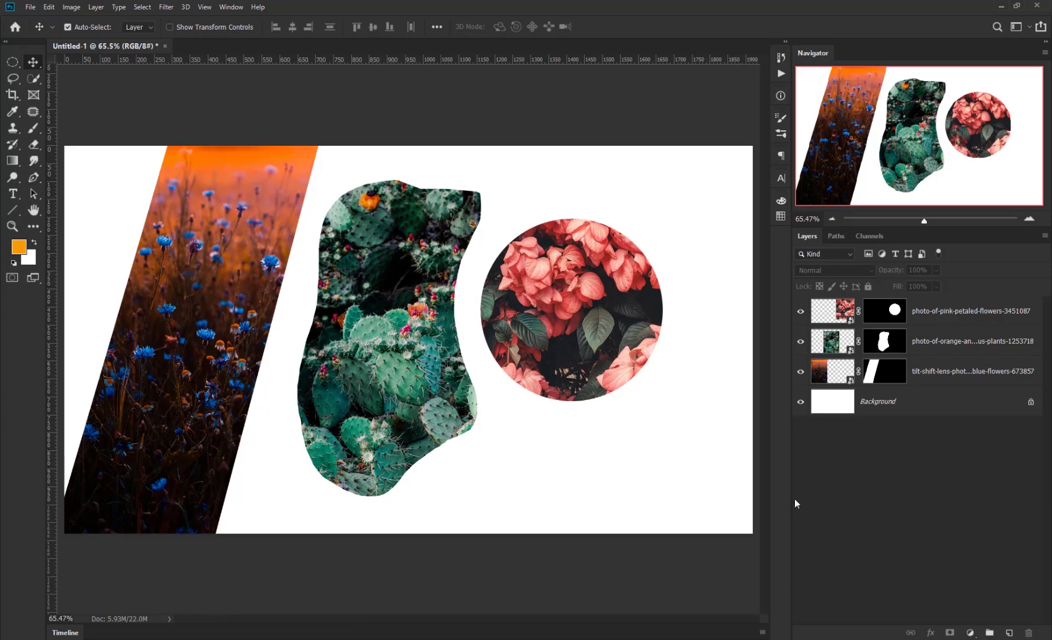
Step: Open the pink flowers mask's properties, try a density of 79%, and restore the density to 100%
{"action": "double_click", "coordinate": [884, 312]}
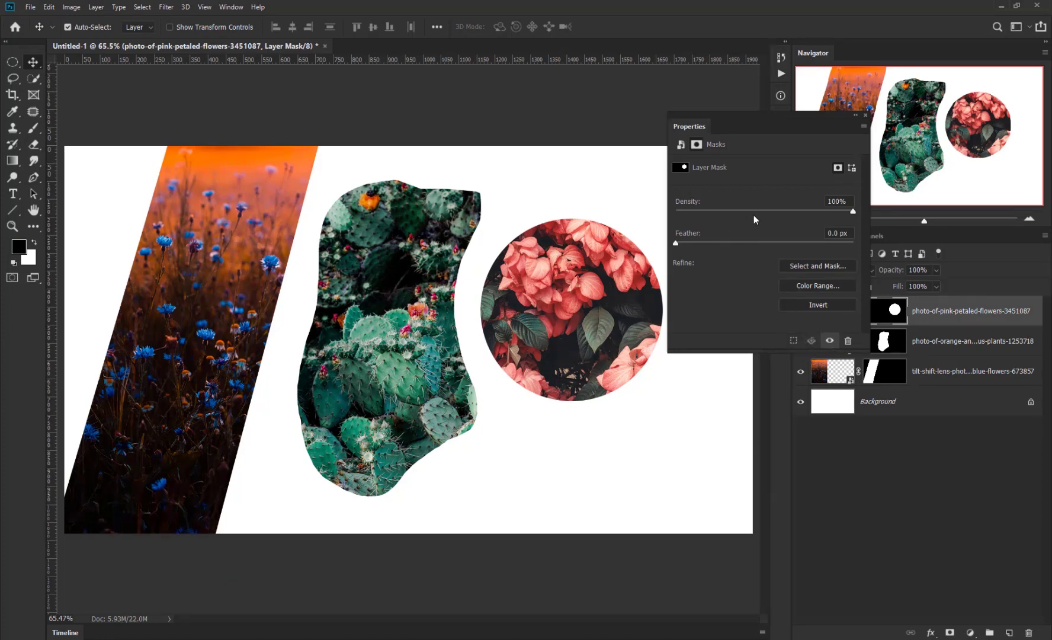
{"action": "left_click_drag", "start_coordinate": [853, 210], "coordinate": [815, 212]}
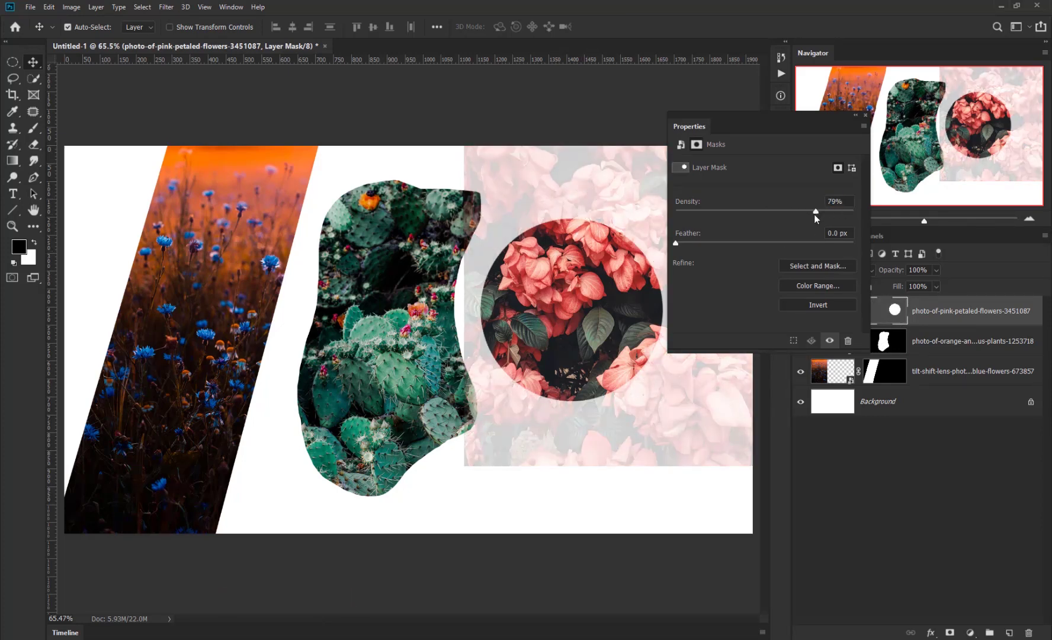
{"action": "left_click_drag", "start_coordinate": [815, 214], "coordinate": [730, 215]}
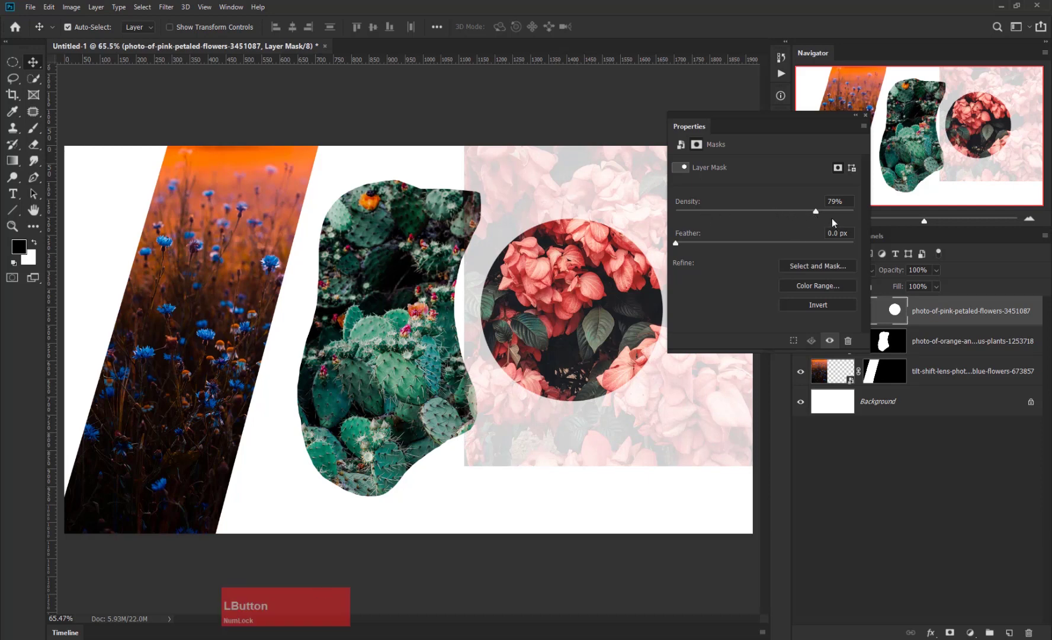
{"action": "left_click_drag", "start_coordinate": [815, 209], "coordinate": [857, 211]}
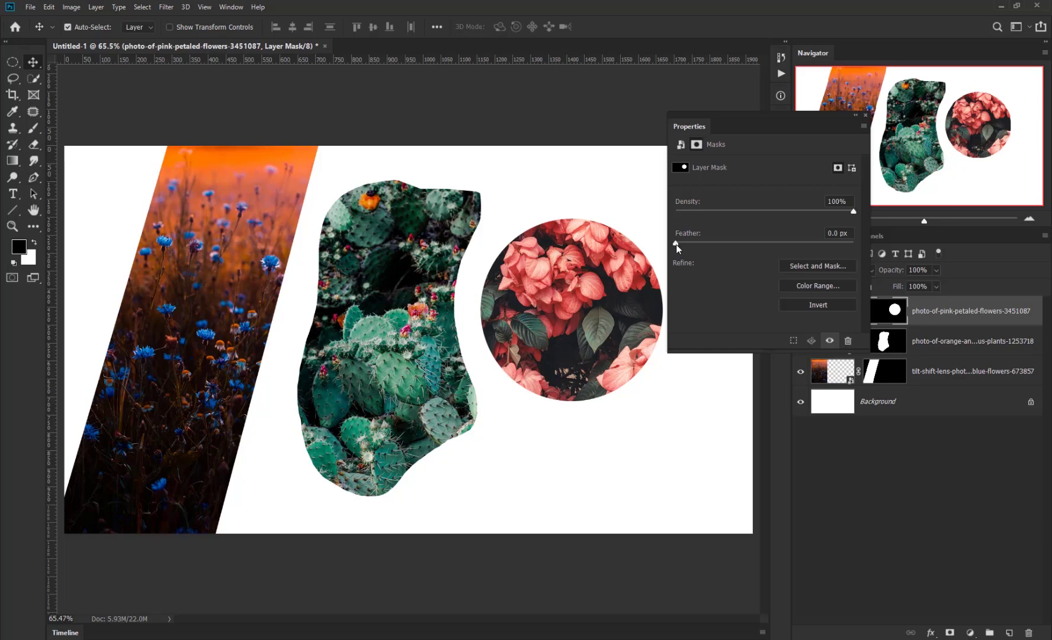
Step: Feather the pink flowers mask, trying 89.7 px and settling on 26.4 px, and reposition the cutout clear of the cactus
{"action": "left_click_drag", "start_coordinate": [678, 250], "coordinate": [786, 243]}
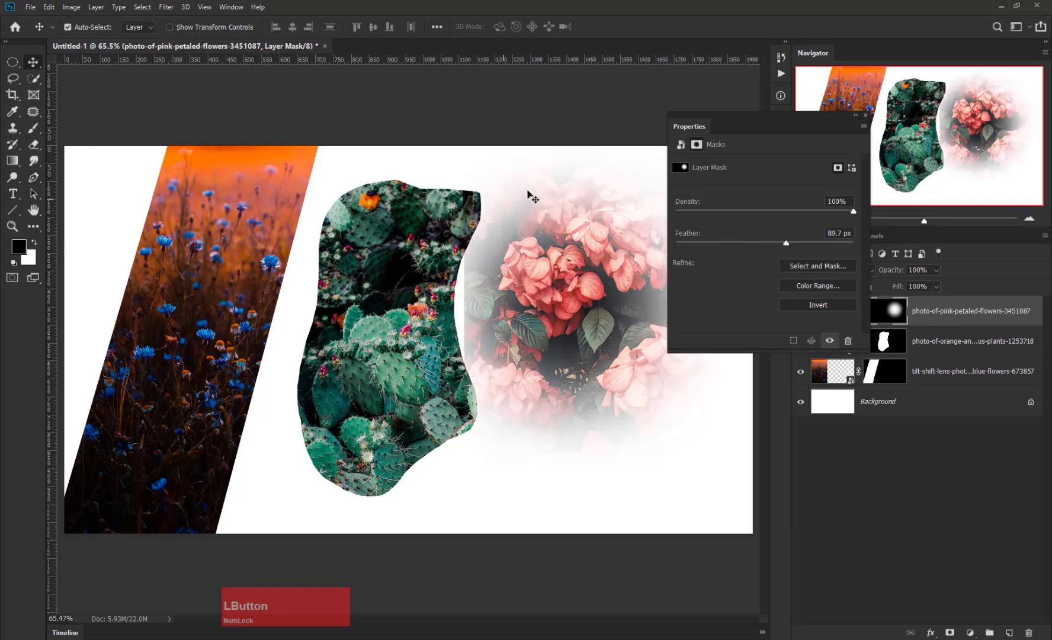
{"action": "left_click_drag", "start_coordinate": [581, 314], "coordinate": [555, 319]}
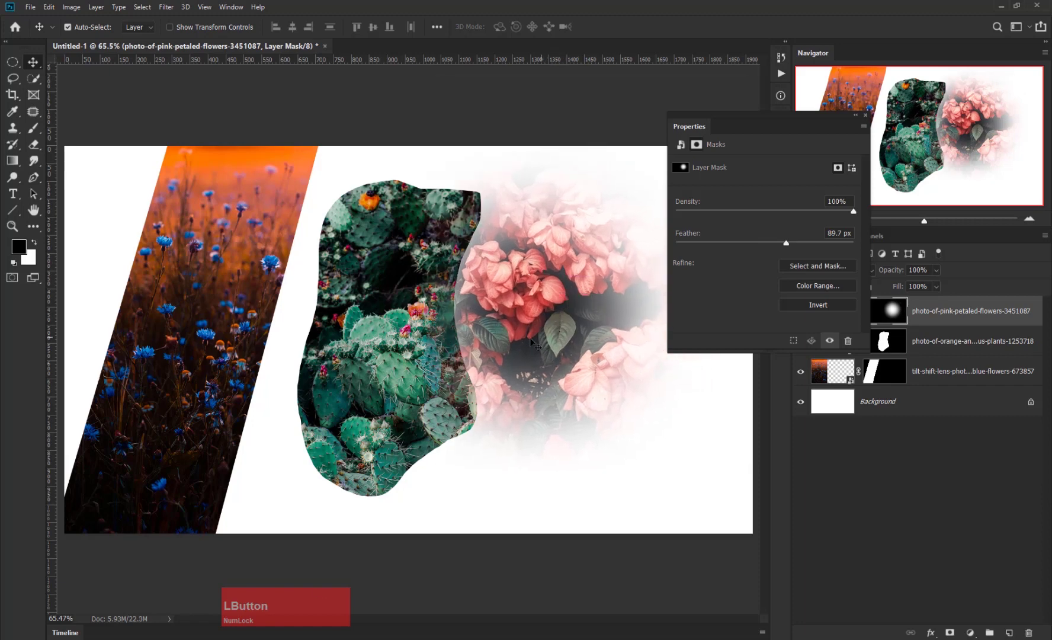
{"action": "left_click_drag", "start_coordinate": [791, 246], "coordinate": [769, 242]}
{"action": "left_click_drag", "start_coordinate": [574, 324], "coordinate": [613, 322]}
{"action": "left_click_drag", "start_coordinate": [770, 243], "coordinate": [758, 241]}
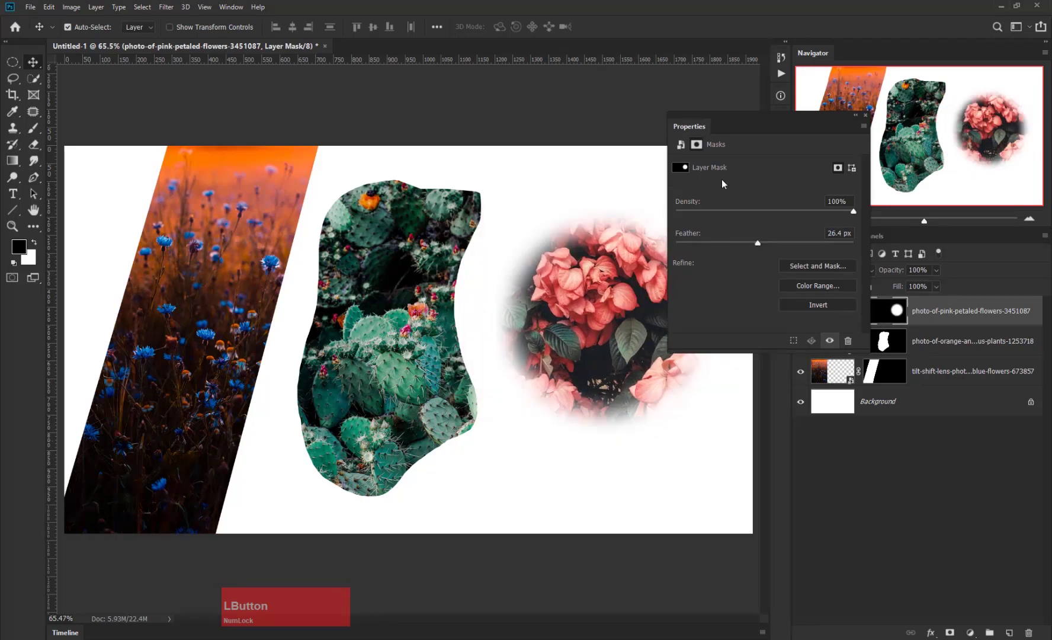
Step: Feather the cactus layer's mask to 9.2 px and close the mask properties
{"action": "left_click_drag", "start_coordinate": [757, 119], "coordinate": [809, 113]}
{"action": "left_click", "coordinate": [438, 253]}
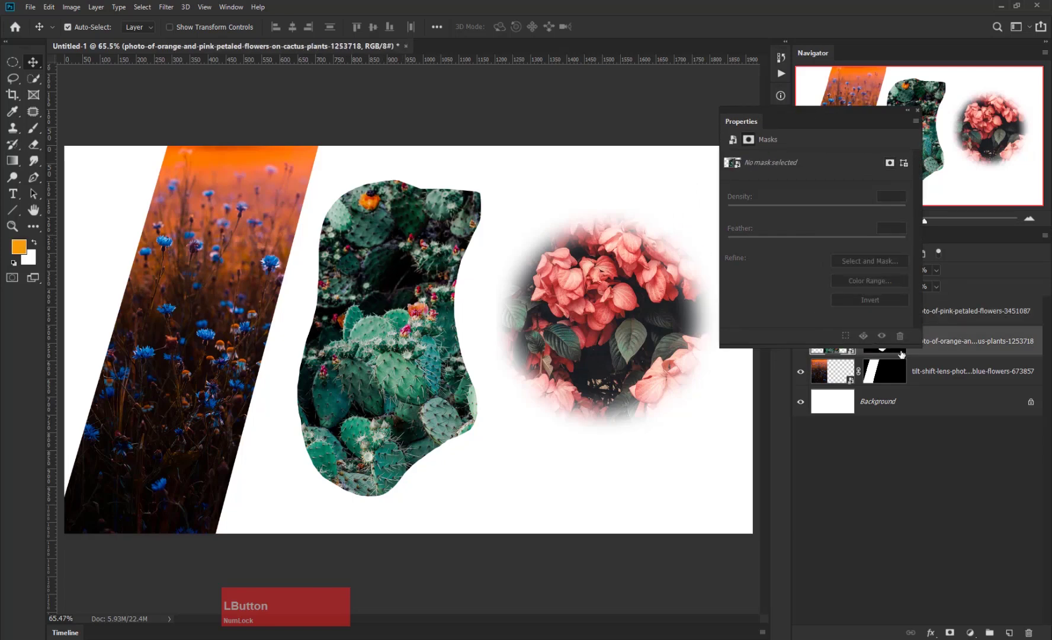
{"action": "left_click", "coordinate": [902, 353]}
{"action": "left_click_drag", "start_coordinate": [749, 237], "coordinate": [796, 234]}
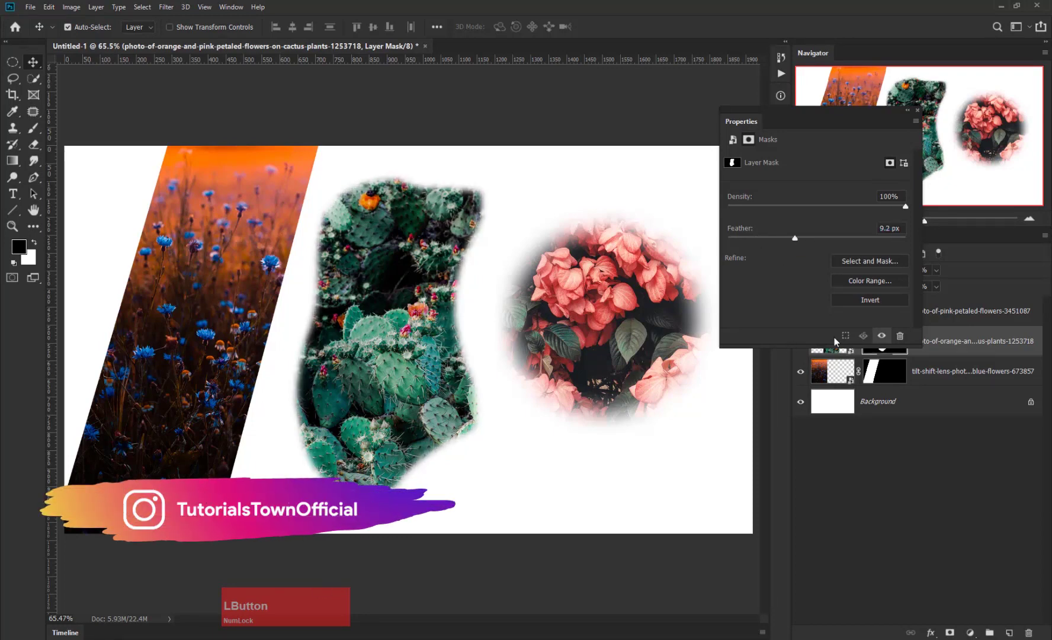
{"action": "left_click_drag", "start_coordinate": [889, 113], "coordinate": [834, 109]}
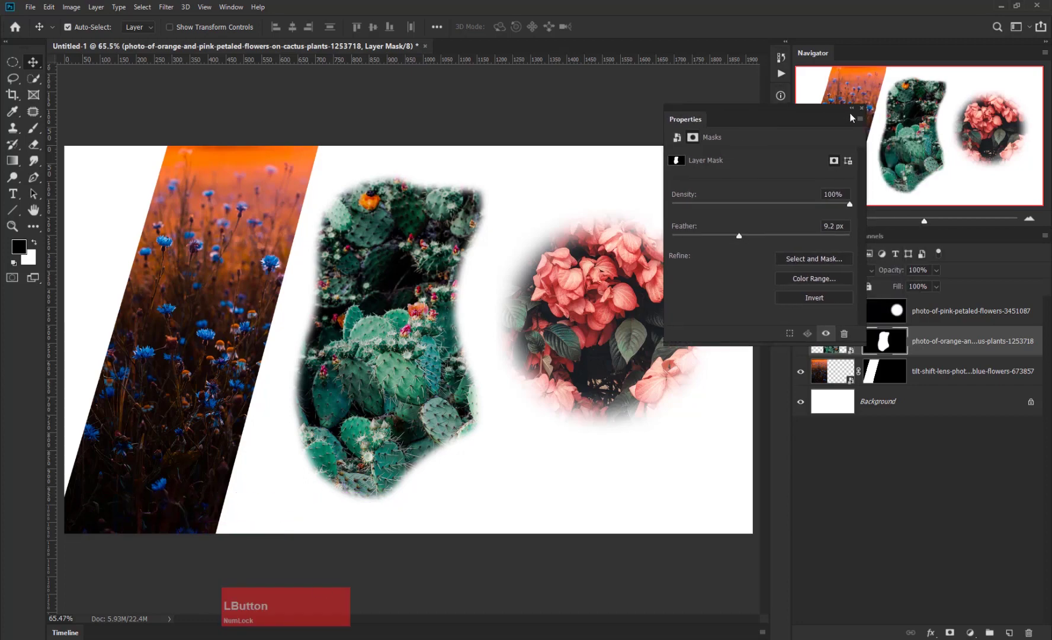
{"action": "left_click", "coordinate": [863, 106]}
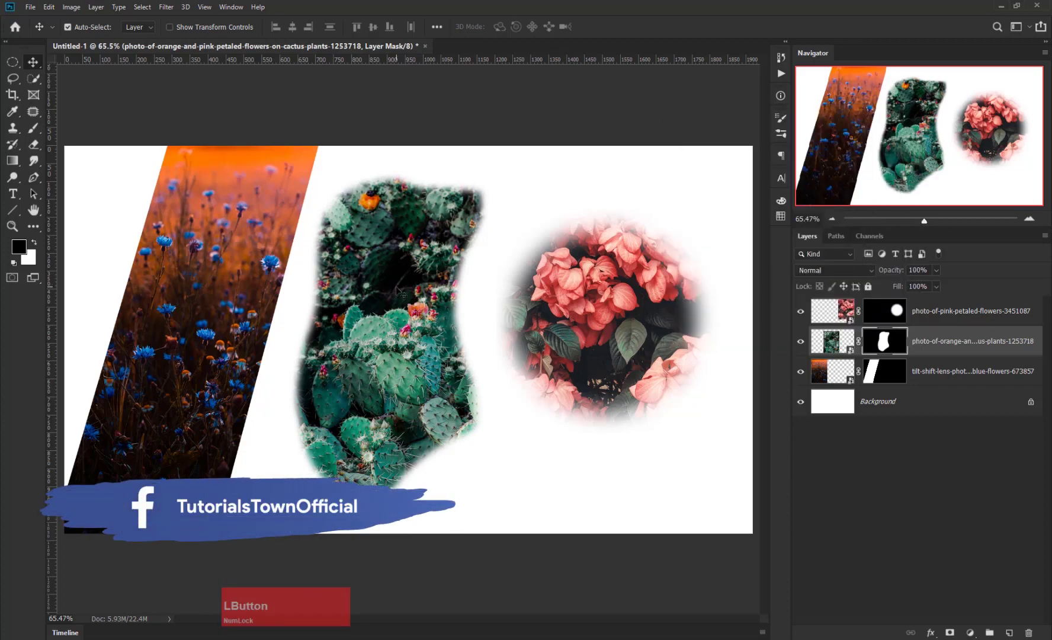
Step: Lasso a freehand area over the cactus cutout's lower-right edge and fill it with the white background colour on the layer mask
{"action": "left_click", "coordinate": [13, 79]}
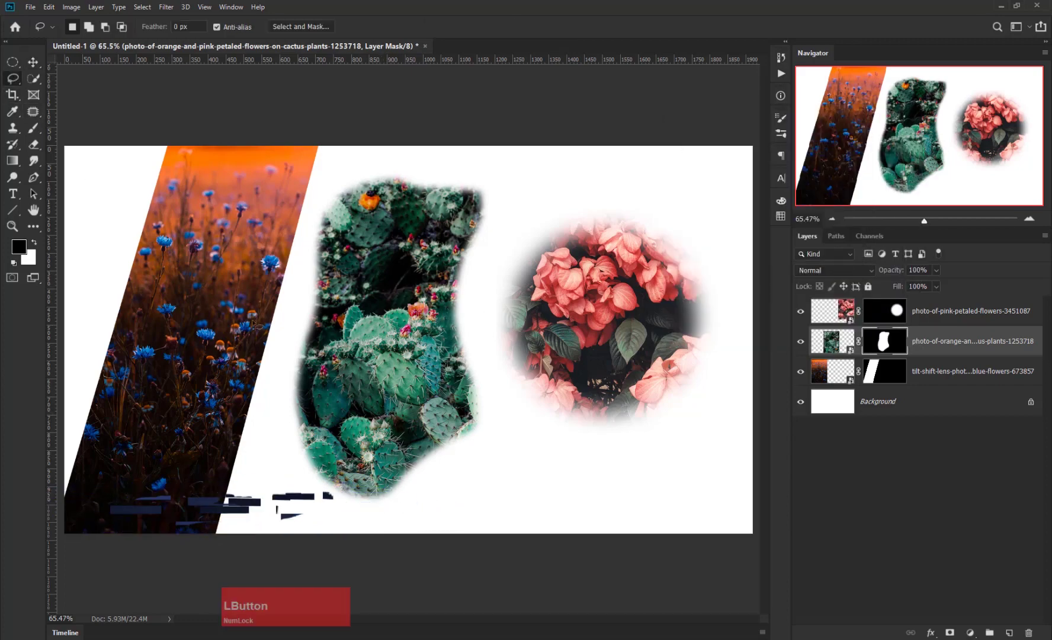
{"action": "left_click_drag", "start_coordinate": [310, 294], "coordinate": [644, 537]}
{"action": "mouse_move", "coordinate": [493, 245]}
{"action": "left_mouse_down"}
{"action": "mouse_move", "coordinate": [536, 291]}
{"action": "mouse_move", "coordinate": [443, 428]}
{"action": "mouse_move", "coordinate": [288, 373]}
{"action": "mouse_move", "coordinate": [501, 252]}
{"action": "left_mouse_up"}
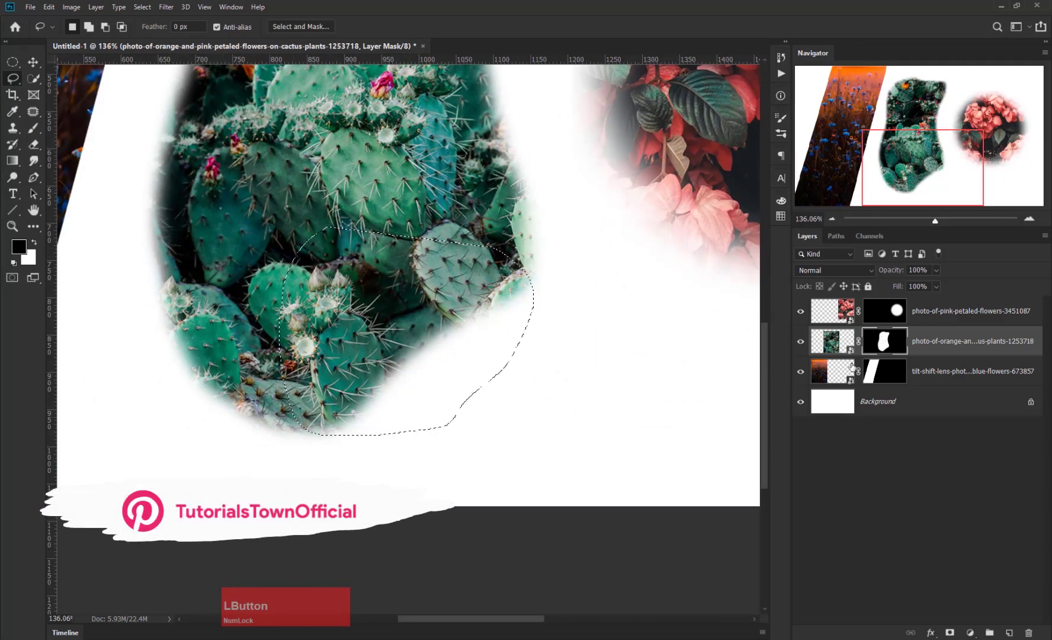
{"action": "key", "text": "BackSpace"}
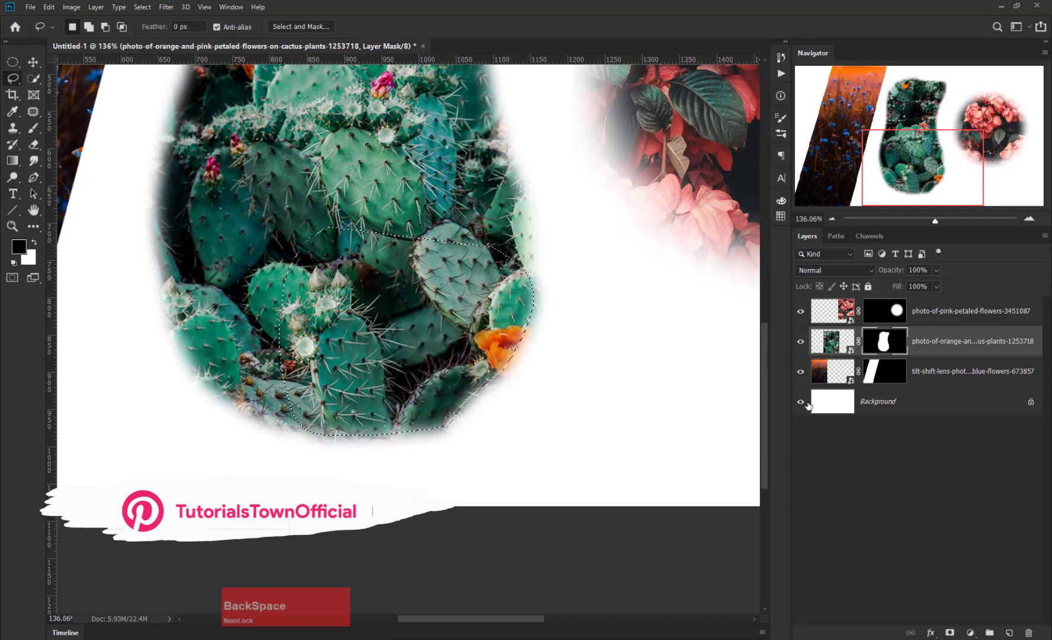
Step: Review the extended cactus cutout as a whole and up close, and clear the lasso selection
{"action": "key", "text": "ctrl+KP_Subtract"}
{"action": "key", "text": "ctrl+KP_Subtract"}
{"action": "key", "text": "ctrl+KP_Subtract"}
{"action": "key", "text": "ctrl+KP_Subtract"}
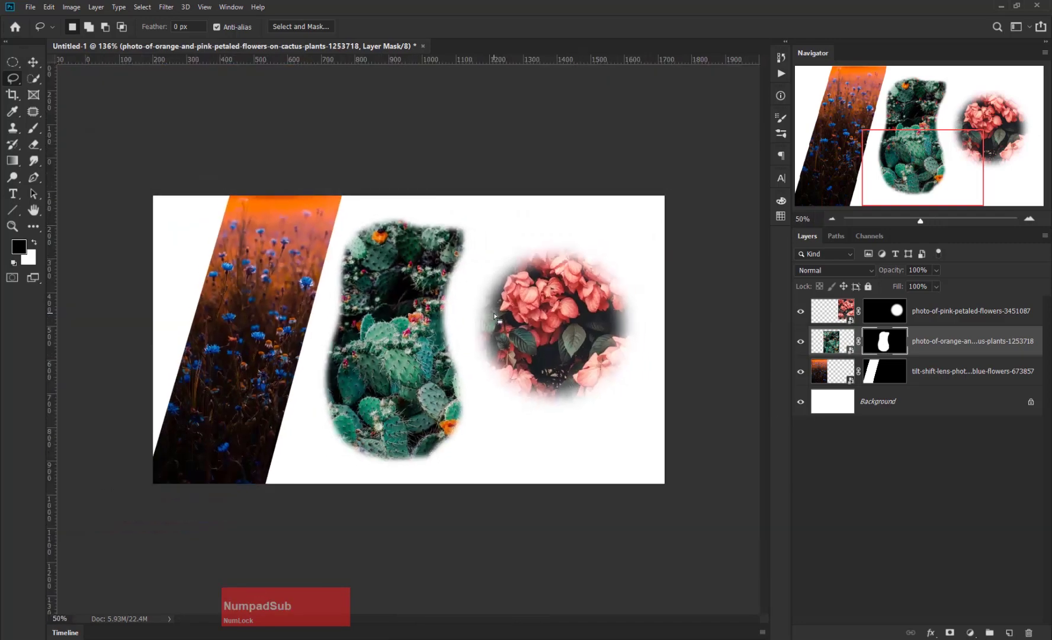
{"action": "left_click_drag", "start_coordinate": [364, 339], "coordinate": [539, 427]}
{"action": "left_click_drag", "start_coordinate": [454, 331], "coordinate": [488, 346]}
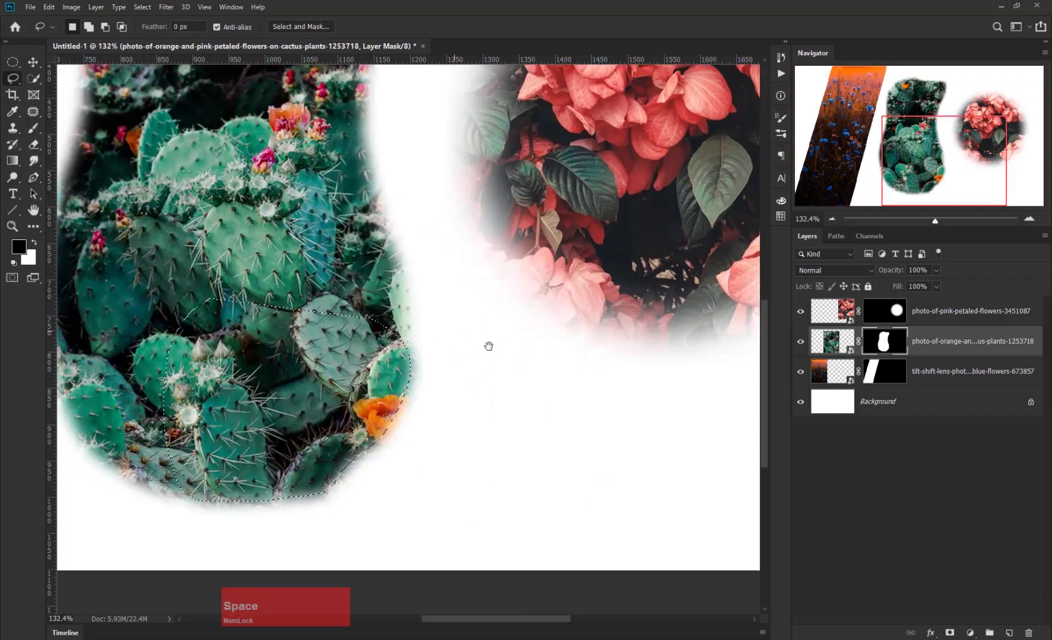
{"action": "left_click_drag", "start_coordinate": [462, 382], "coordinate": [707, 419]}
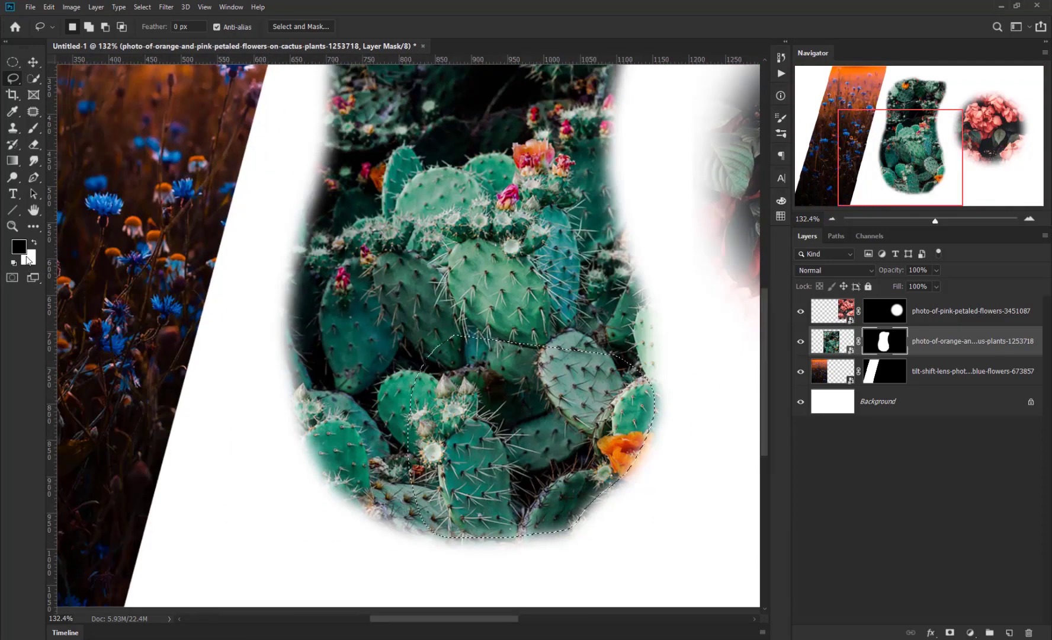
{"action": "left_click", "coordinate": [481, 288]}
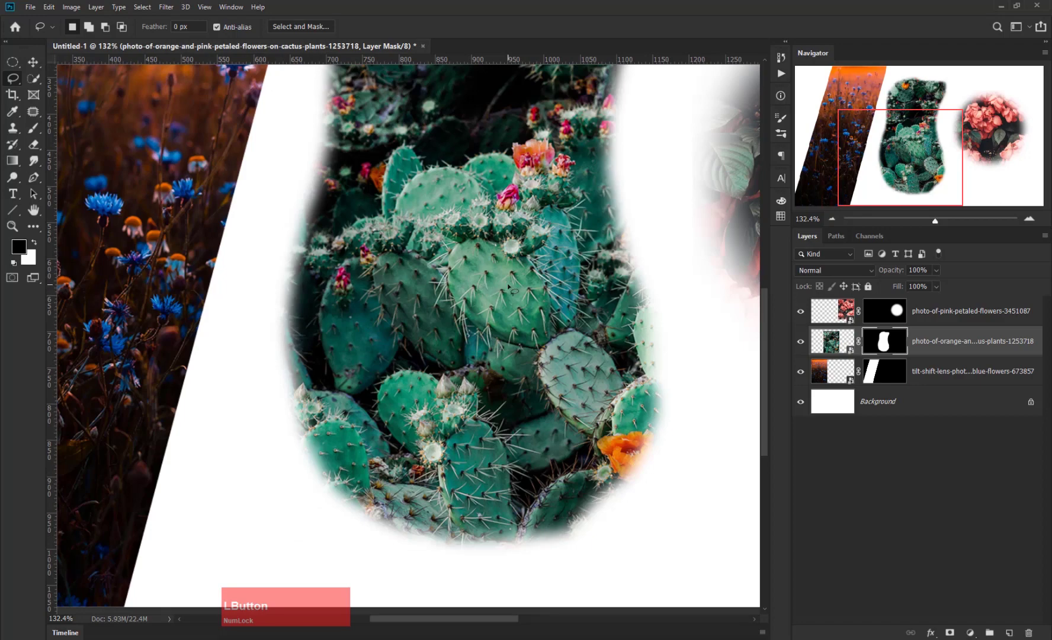
{"action": "key", "text": "ctrl+KP_Subtract"}
{"action": "key", "text": "ctrl+KP_Subtract"}
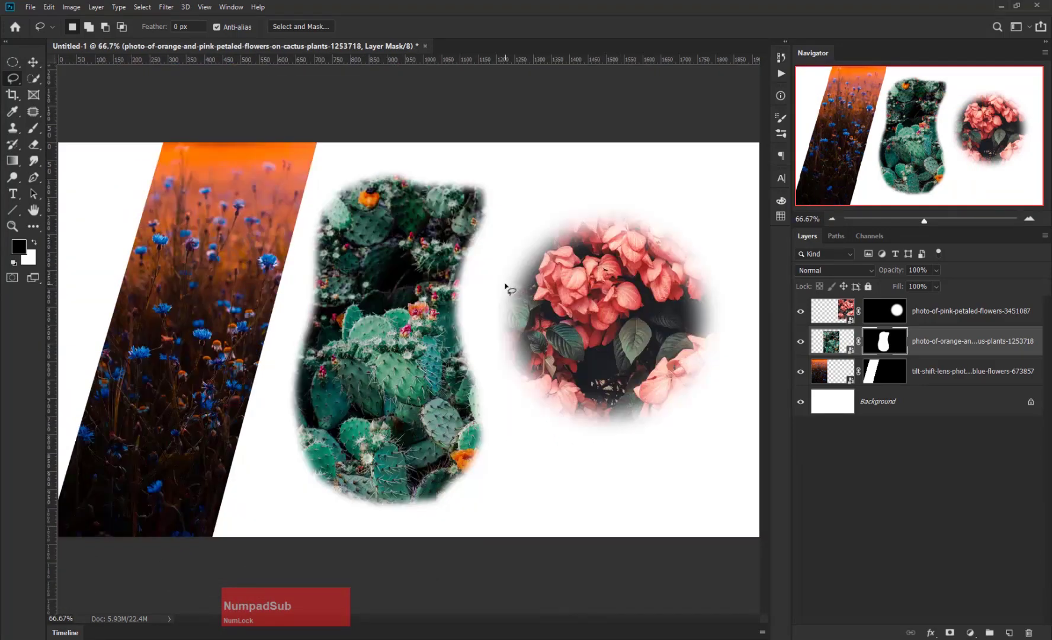